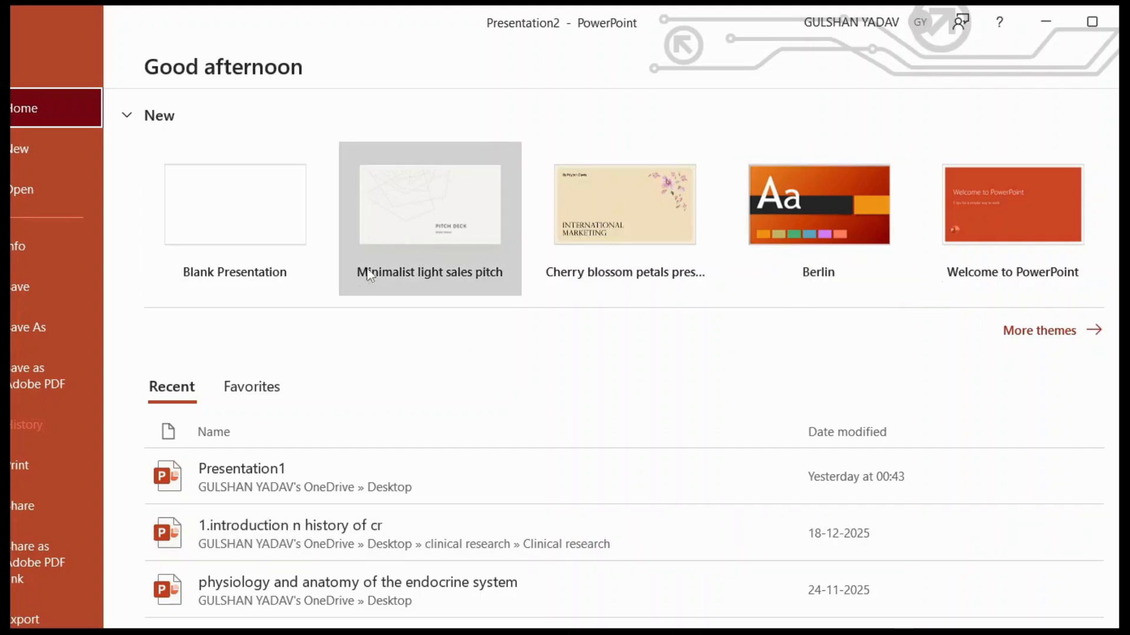
Create a new blank presentation
{"action": "left_click", "coordinate": [241, 268]}
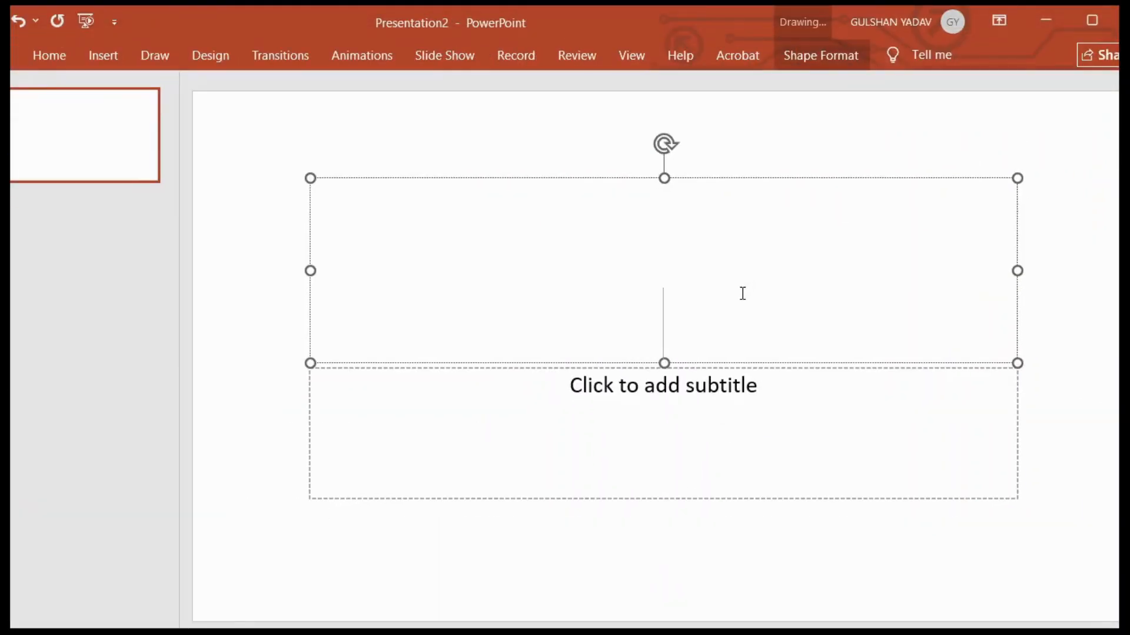
{"action": "type", "text": "nnd"}
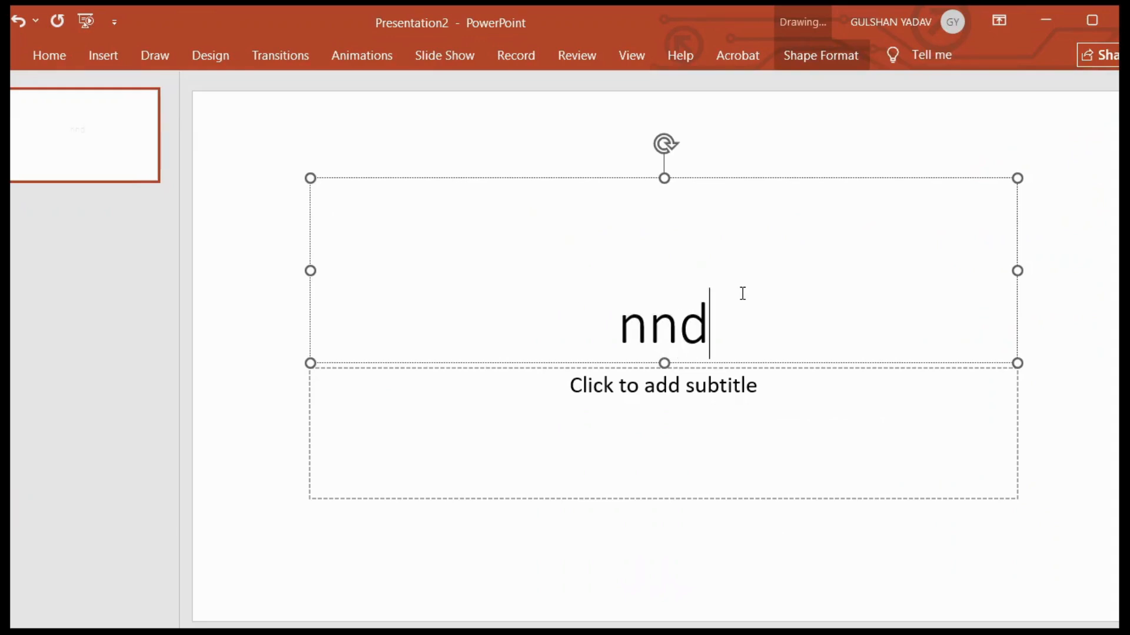
{"action": "type", "text": "hdk"}
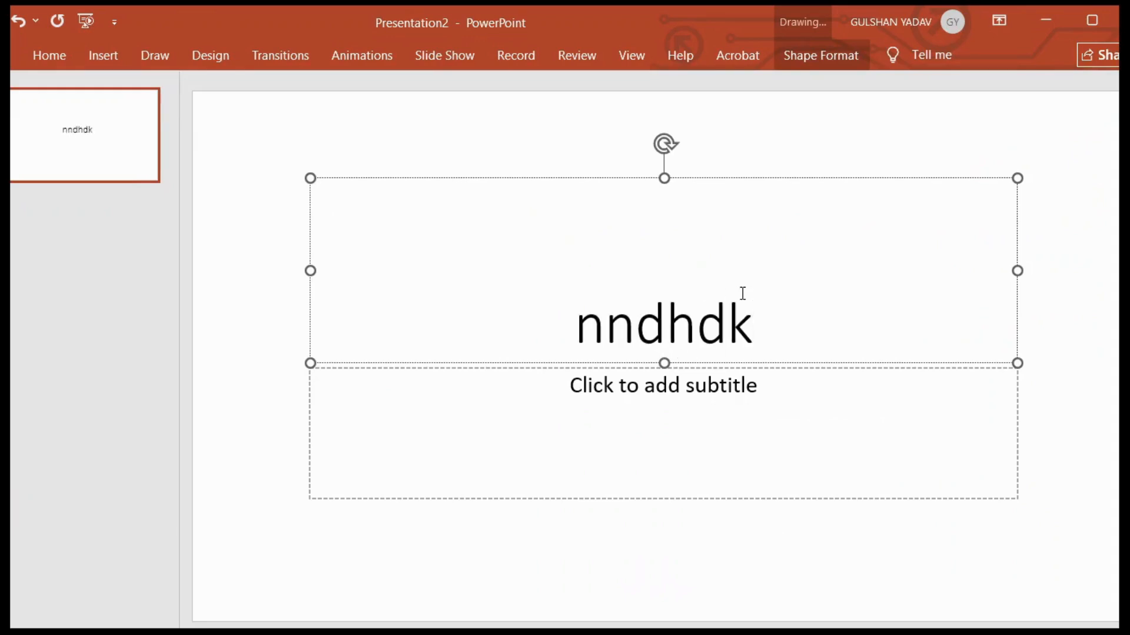
{"action": "key", "text": "BackSpace"}
{"action": "key", "text": "BackSpace"}
{"action": "key", "text": "BackSpace"}
{"action": "key", "text": "BackSpace"}
{"action": "key", "text": "BackSpace"}
{"action": "key", "text": "BackSpace"}
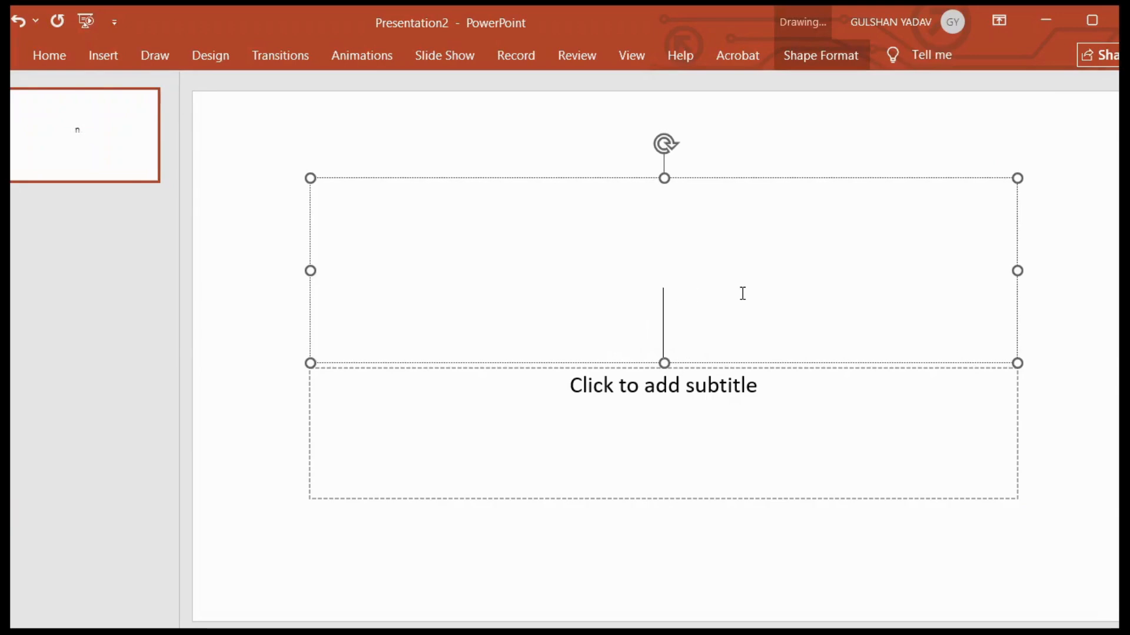
Delete the empty title and subtitle placeholders from the first slide
{"action": "right_click", "coordinate": [666, 180]}
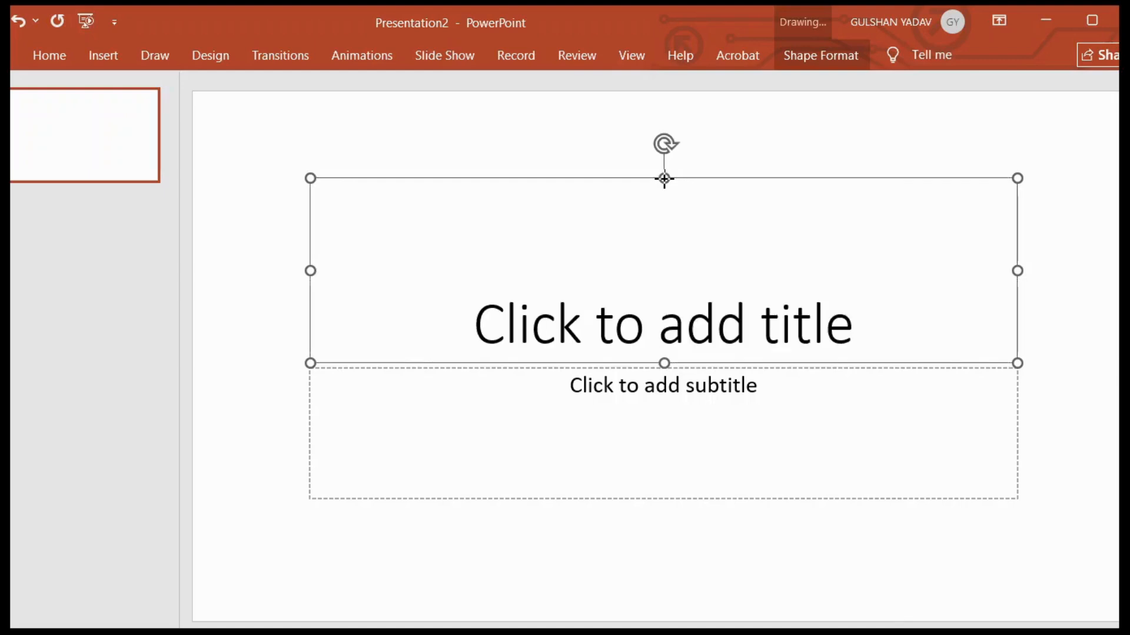
{"action": "left_click", "coordinate": [729, 226]}
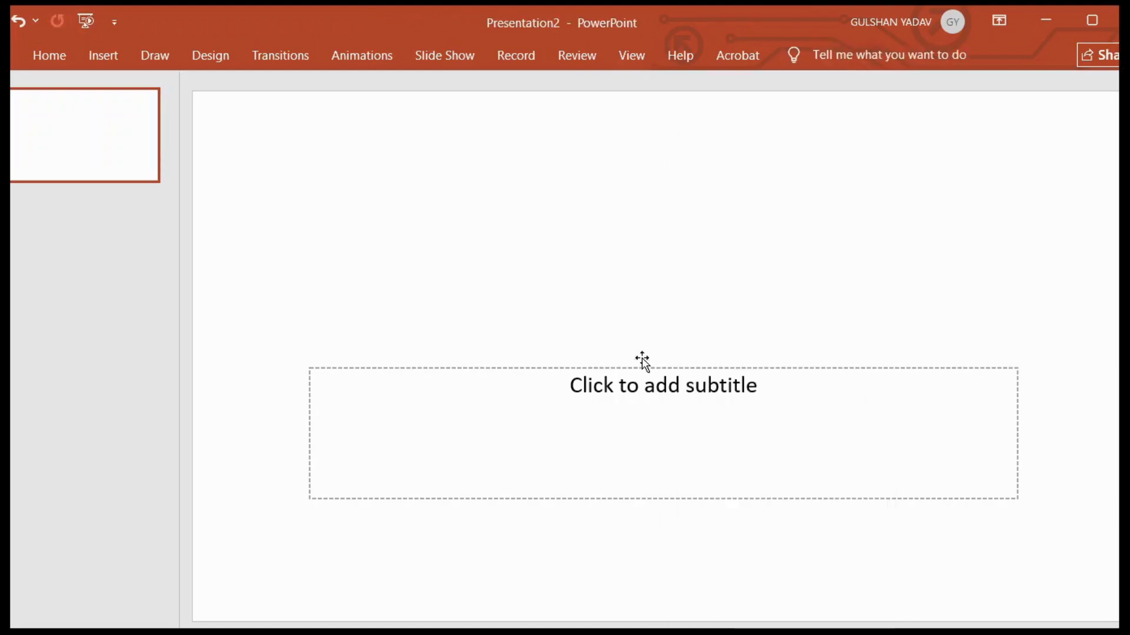
{"action": "left_click", "coordinate": [659, 415]}
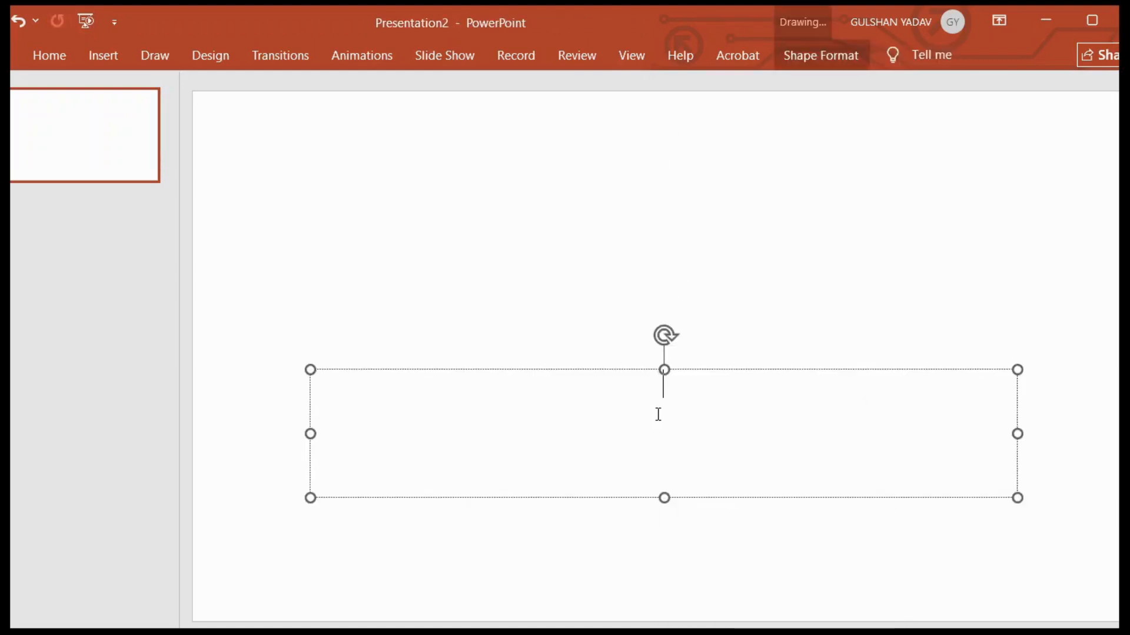
{"action": "right_click", "coordinate": [663, 369]}
{"action": "key", "text": "Escape"}
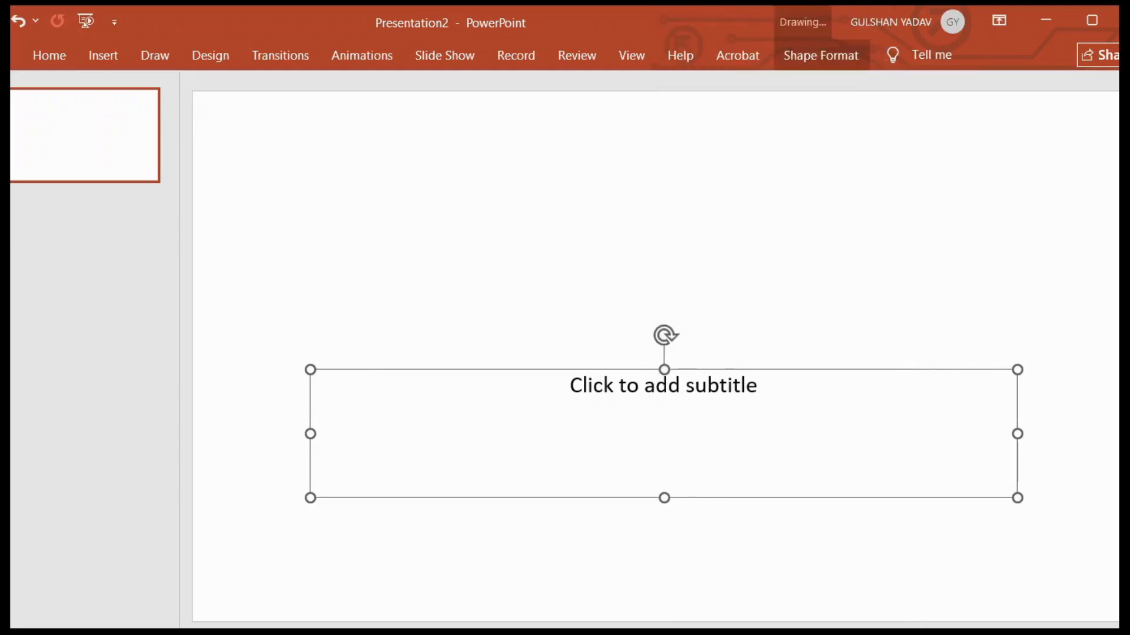
{"action": "right_click", "coordinate": [664, 369]}
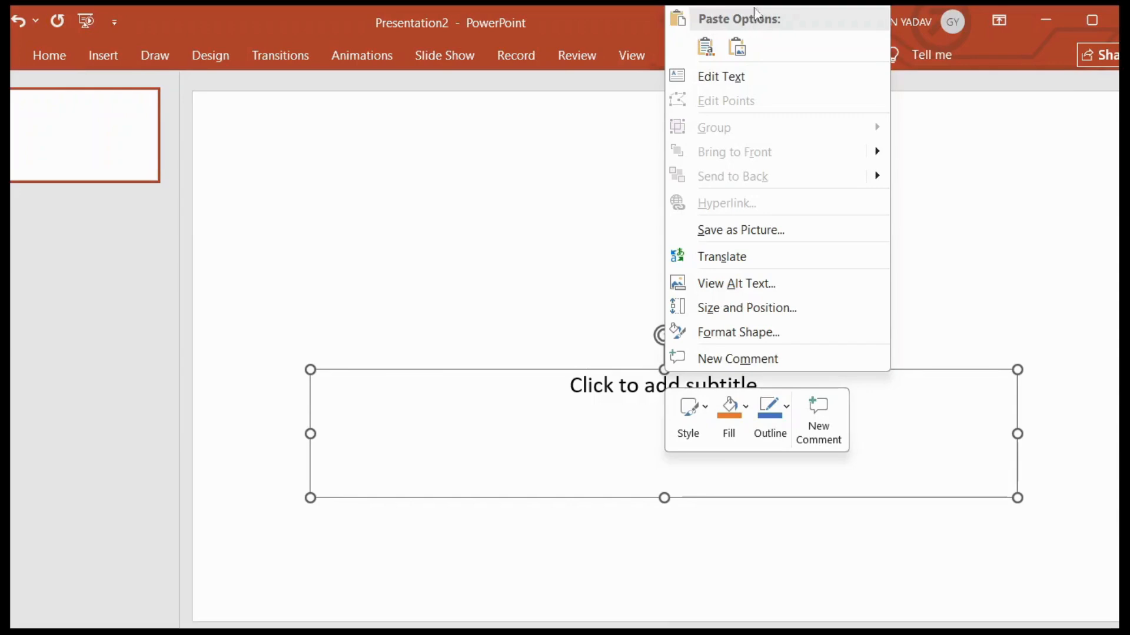
{"action": "key", "text": "Escape"}
{"action": "key", "text": "Delete"}
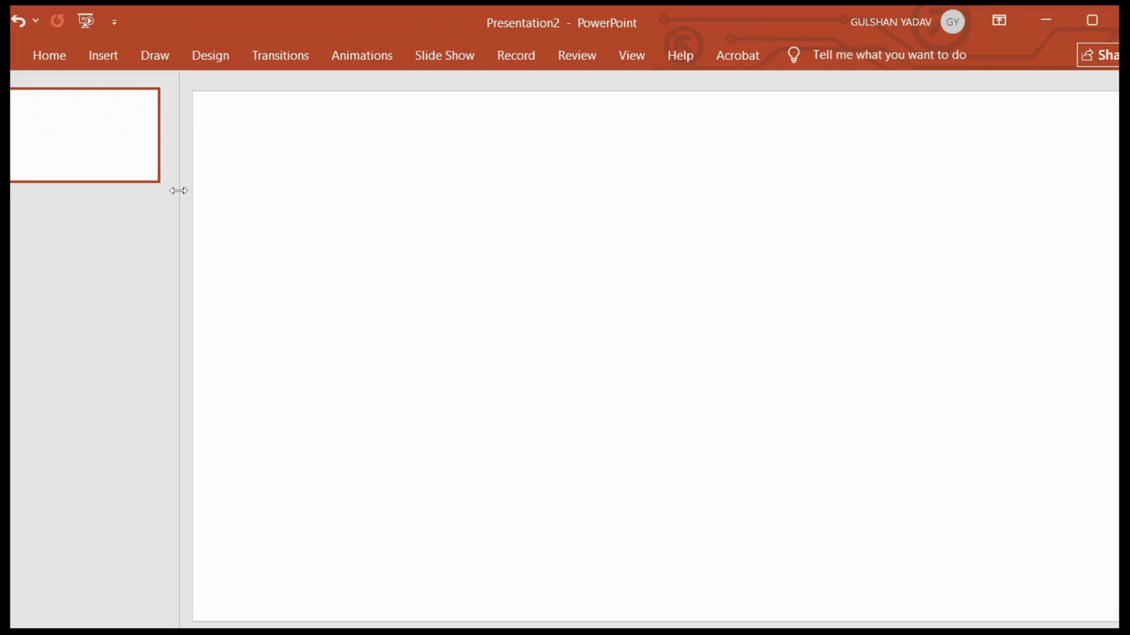
{"action": "left_click", "coordinate": [109, 66]}
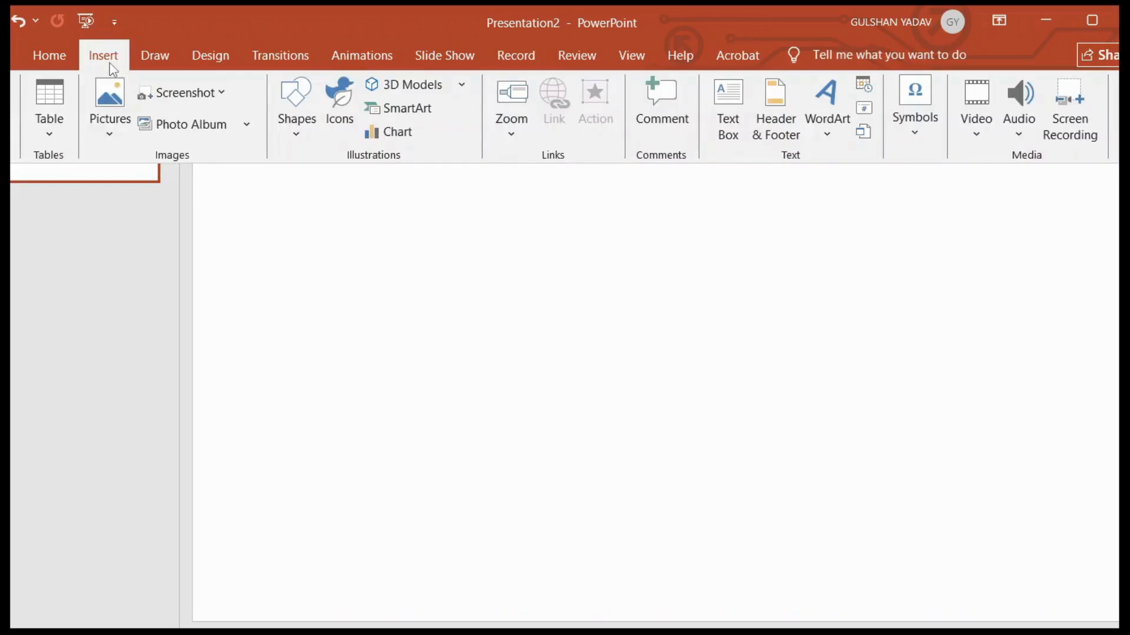
{"action": "left_click", "coordinate": [109, 124]}
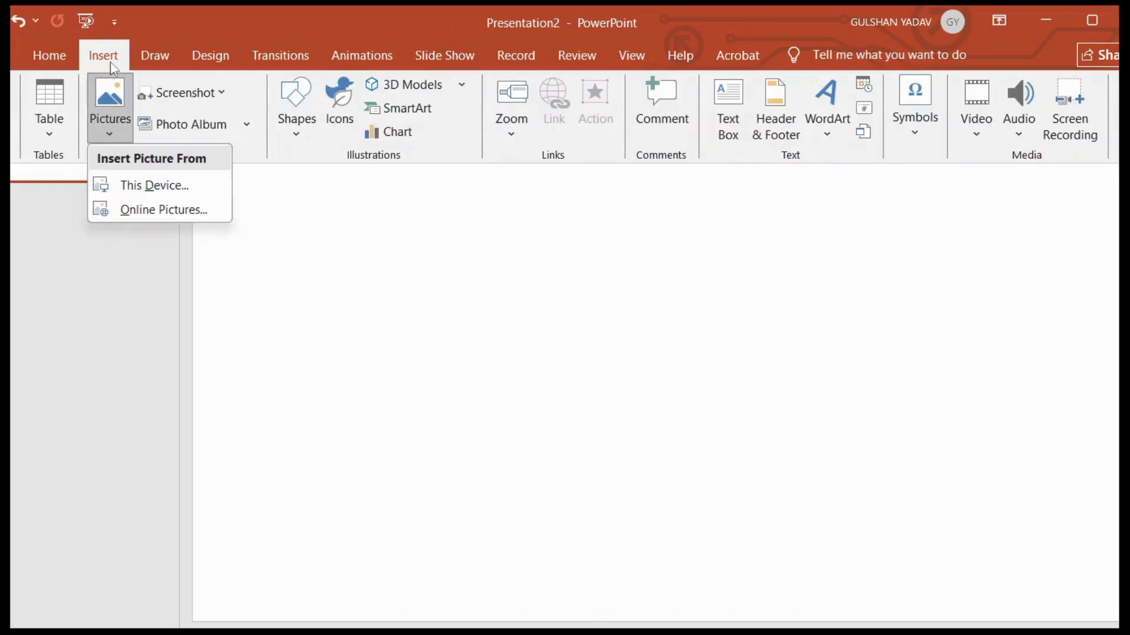
{"action": "left_click", "coordinate": [156, 186]}
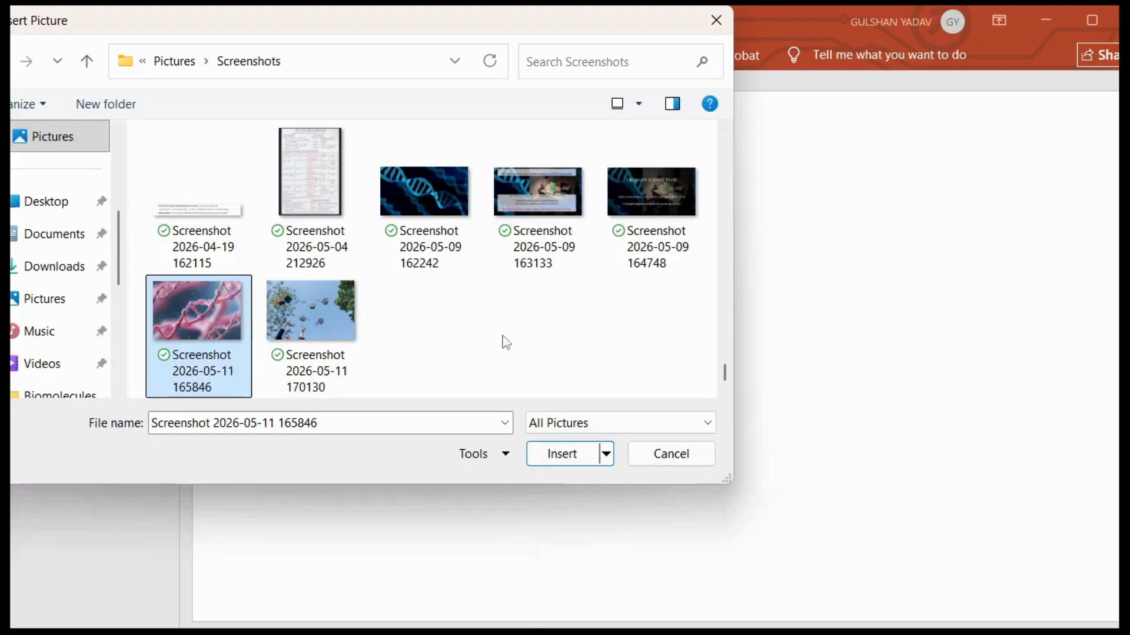
{"action": "left_click_drag", "start_coordinate": [426, 26], "coordinate": [477, 25]}
{"action": "left_click", "coordinate": [604, 459]}
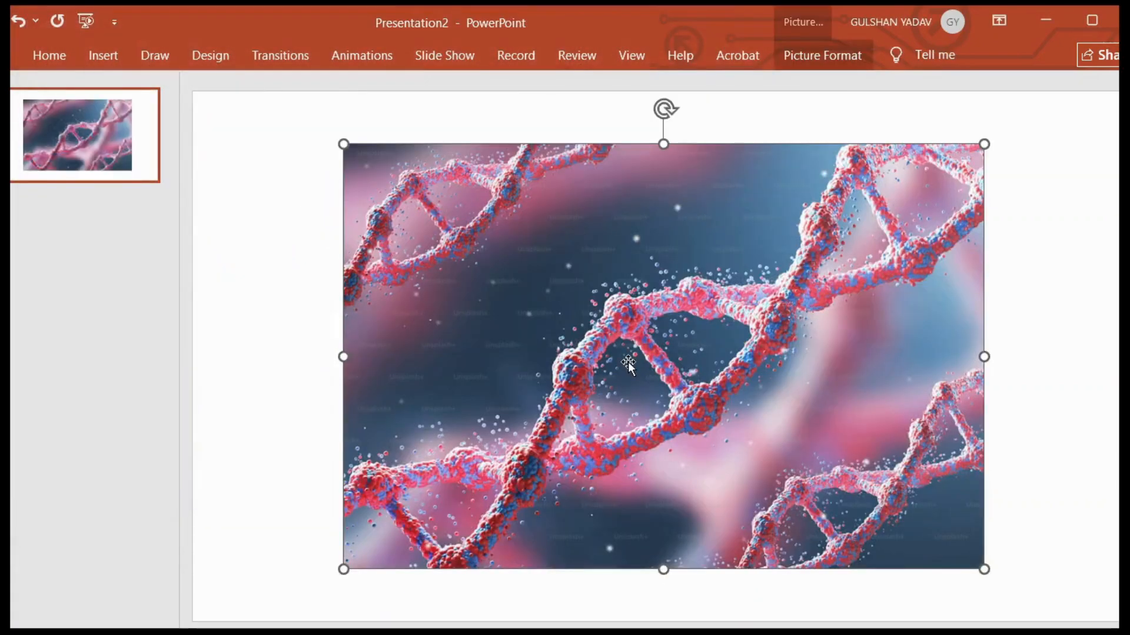
Enlarge and stretch the DNA picture on all sides until it covers the entire slide
{"action": "left_click_drag", "start_coordinate": [337, 143], "coordinate": [267, 140]}
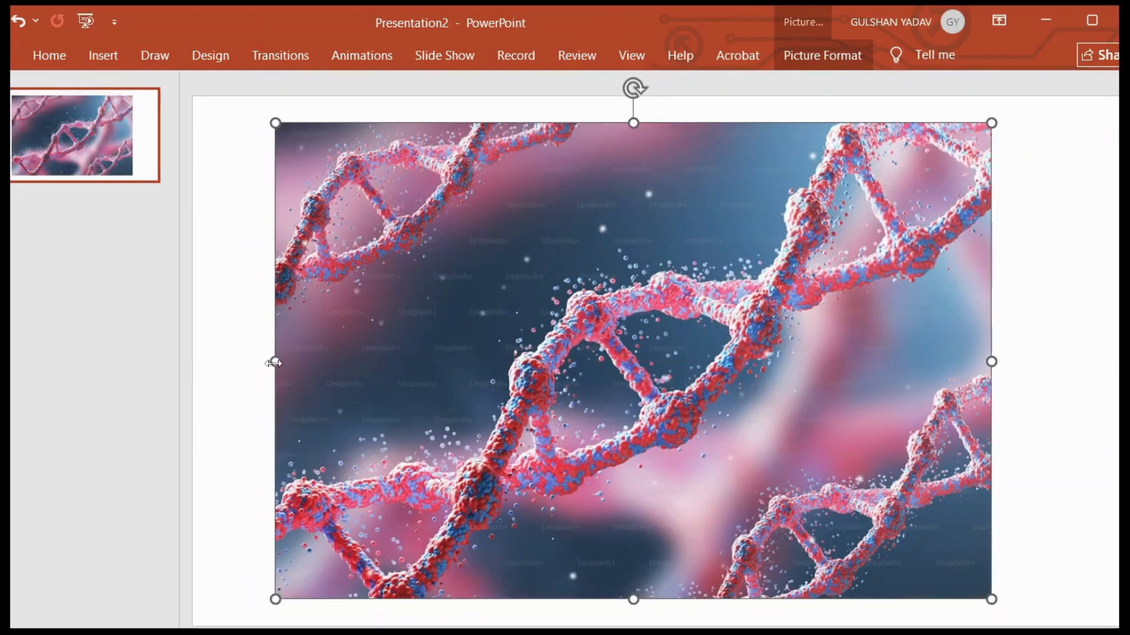
{"action": "left_click_drag", "start_coordinate": [272, 361], "coordinate": [194, 362]}
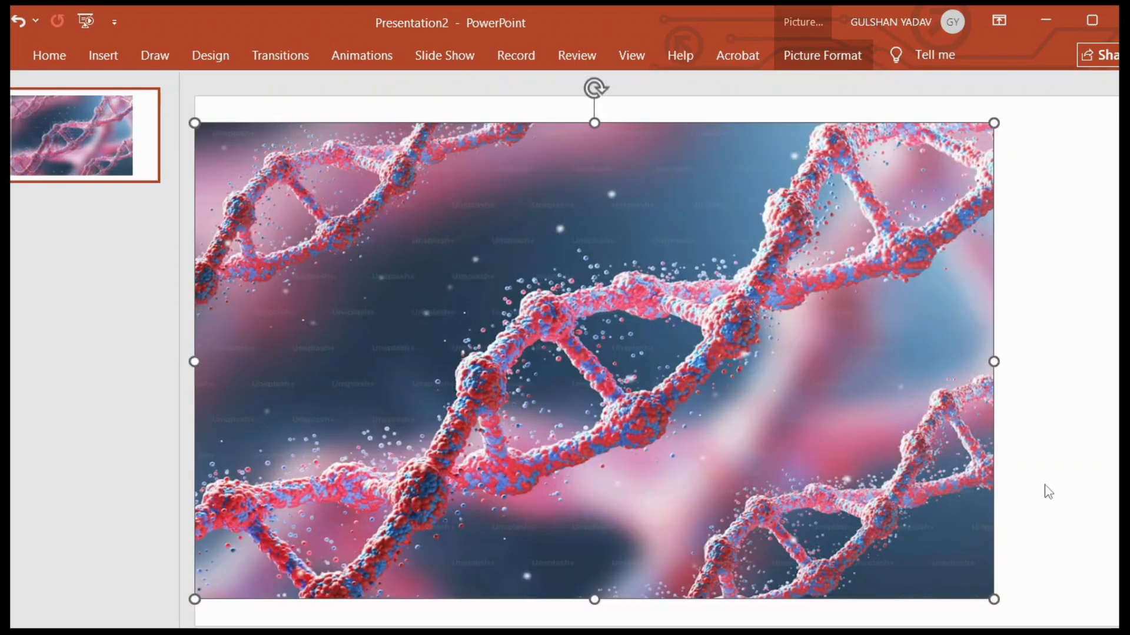
{"action": "left_click_drag", "start_coordinate": [993, 362], "coordinate": [1118, 363]}
{"action": "left_click_drag", "start_coordinate": [667, 124], "coordinate": [665, 94]}
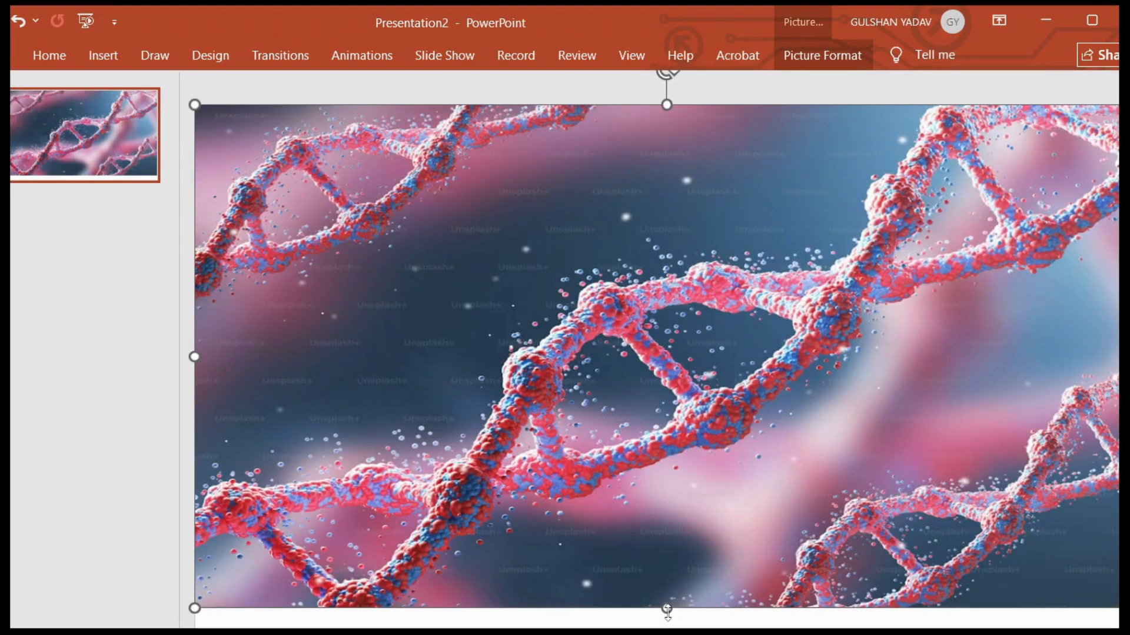
{"action": "left_click_drag", "start_coordinate": [667, 612], "coordinate": [667, 633]}
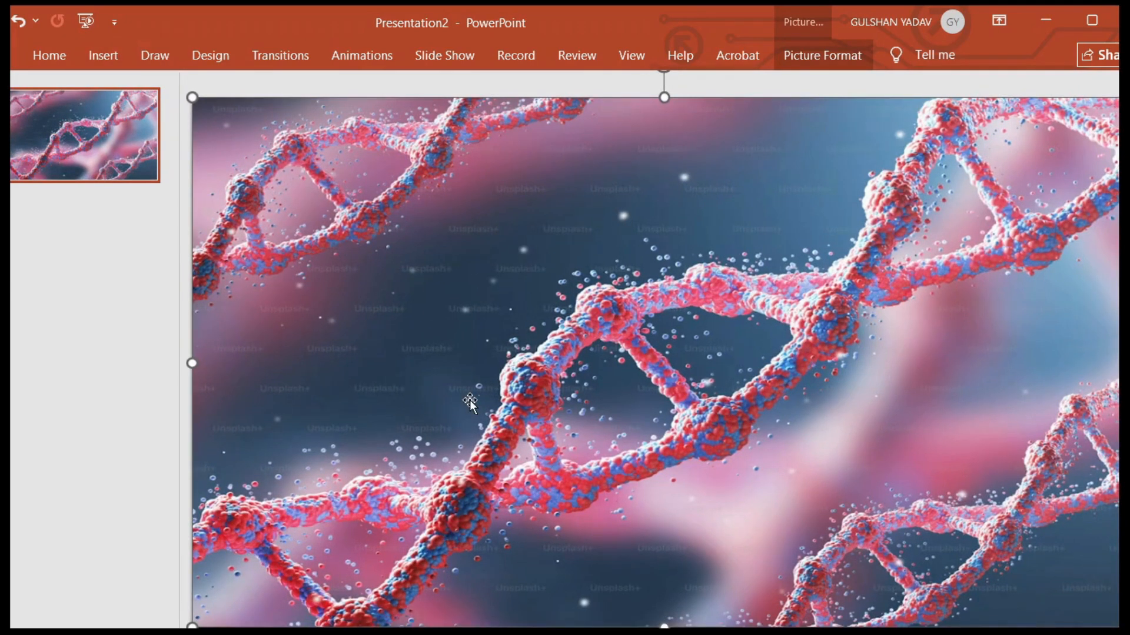
Draw a rectangle over the DNA picture that covers the whole slide
{"action": "left_click", "coordinate": [105, 56]}
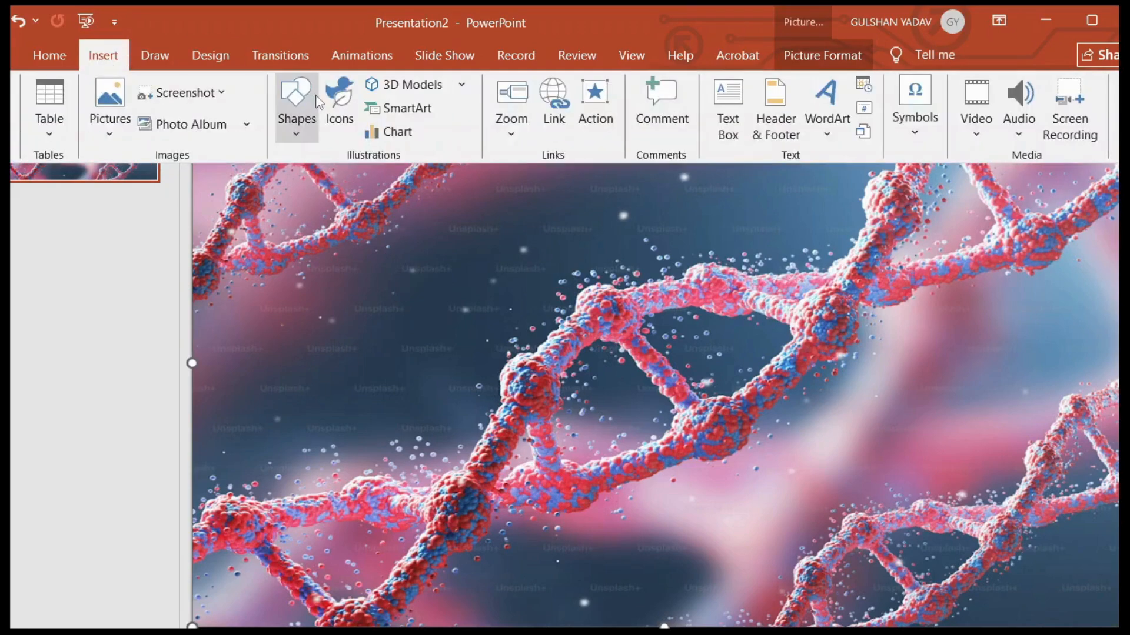
{"action": "left_click", "coordinate": [297, 103]}
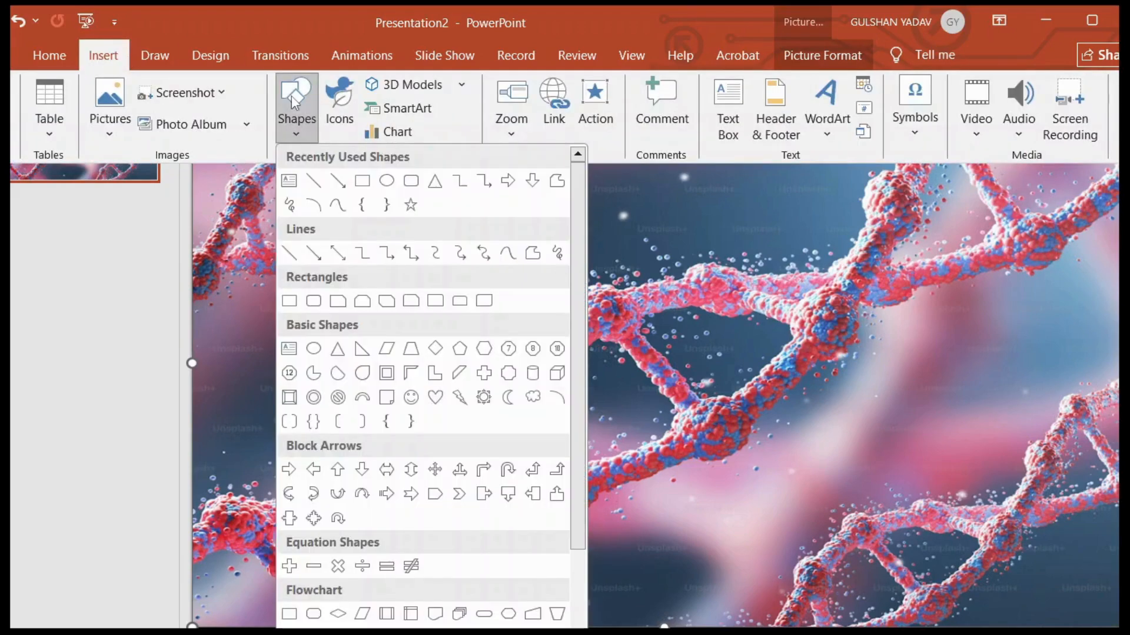
{"action": "left_click", "coordinate": [361, 181]}
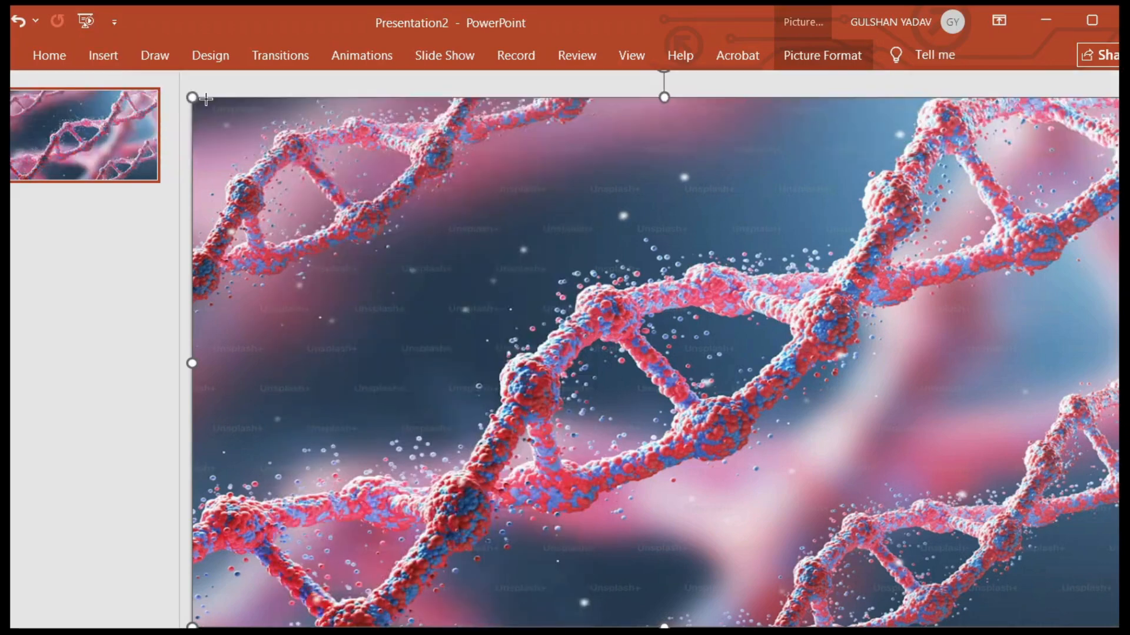
{"action": "left_click_drag", "start_coordinate": [194, 99], "coordinate": [1128, 632]}
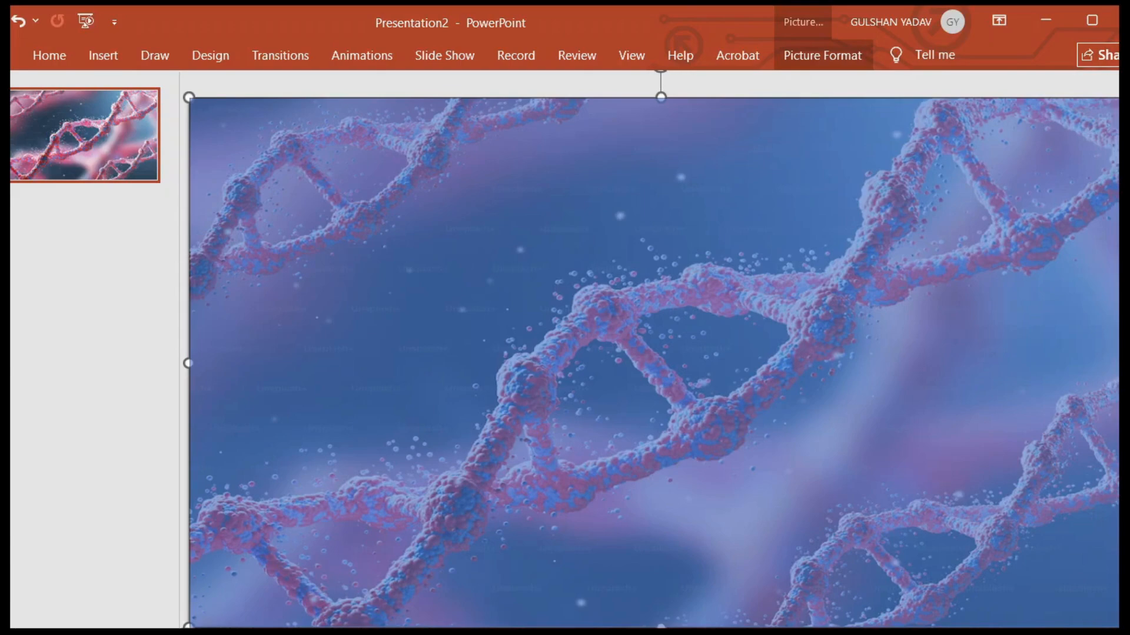
{"action": "left_click_drag", "start_coordinate": [1127, 632], "coordinate": [1127, 632]}
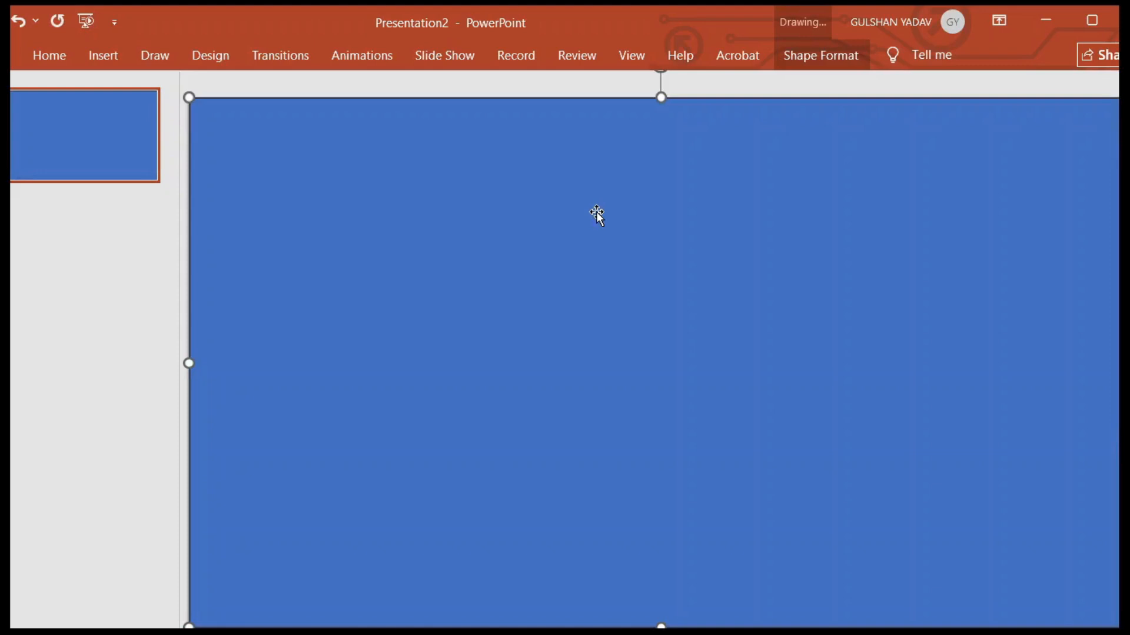
Give the full-slide rectangle a solid black fill with about 52% transparency
{"action": "right_click", "coordinate": [456, 134]}
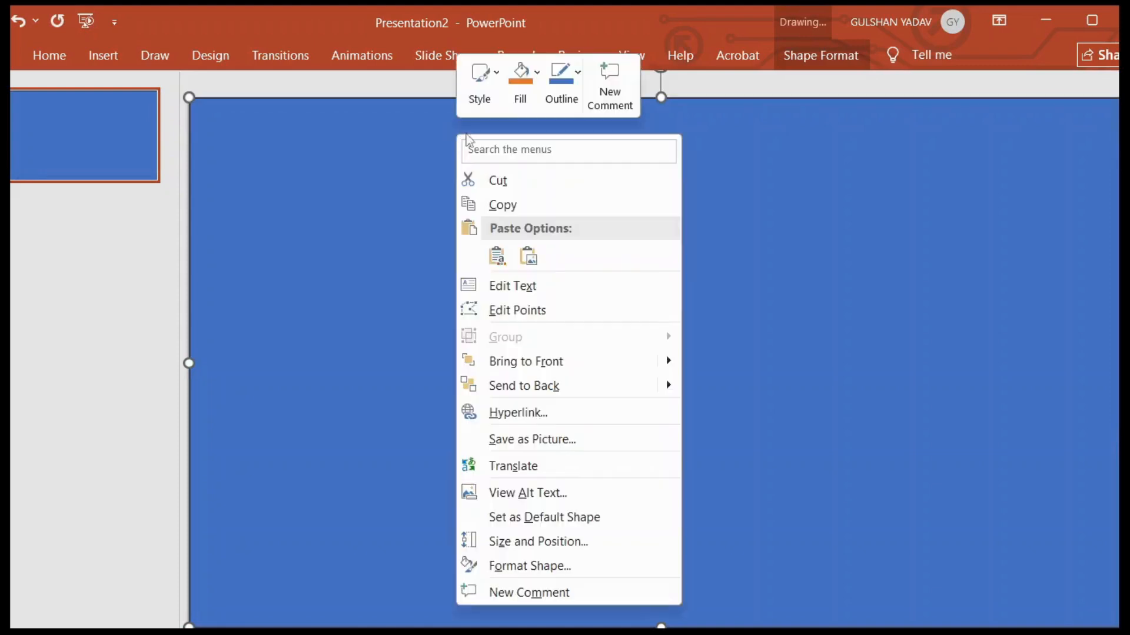
{"action": "left_click", "coordinate": [537, 566]}
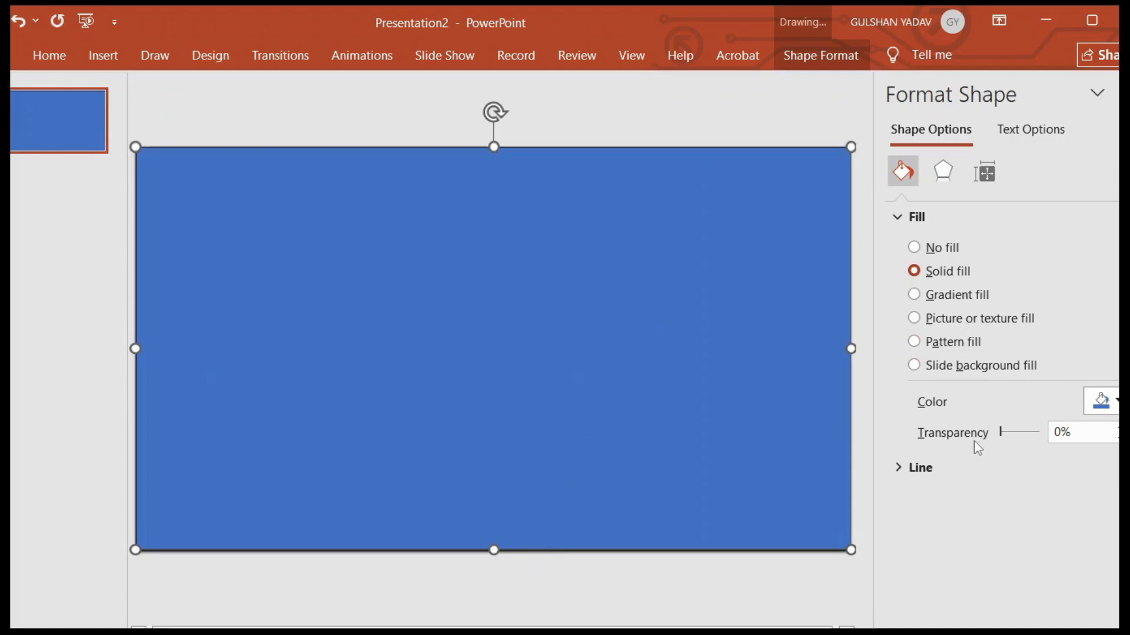
{"action": "left_click", "coordinate": [1106, 403]}
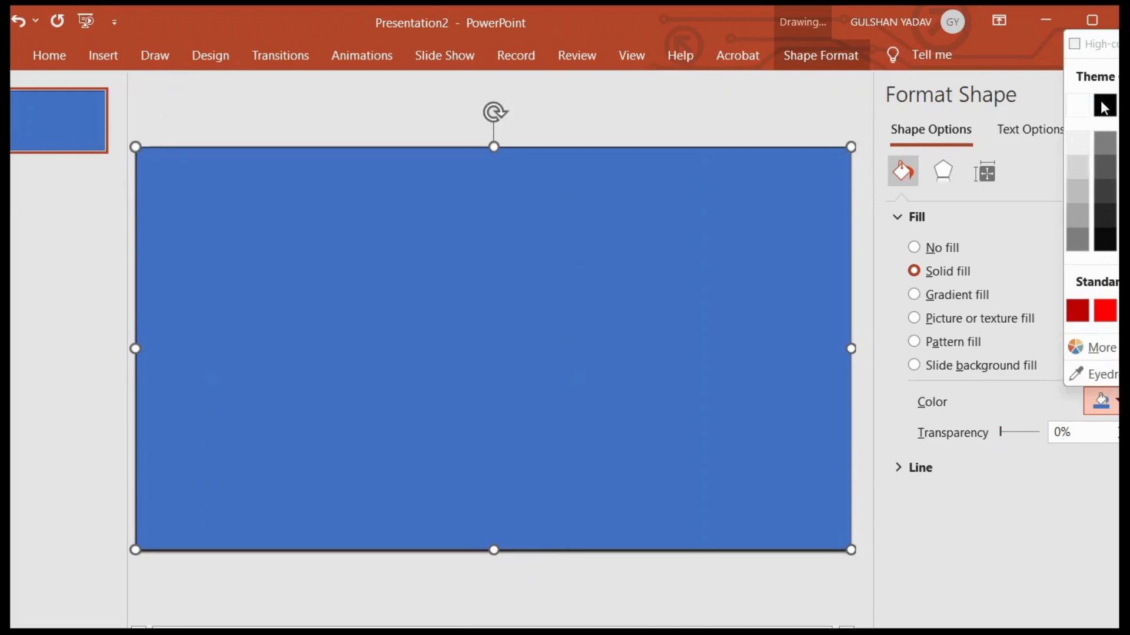
{"action": "left_click", "coordinate": [1102, 104]}
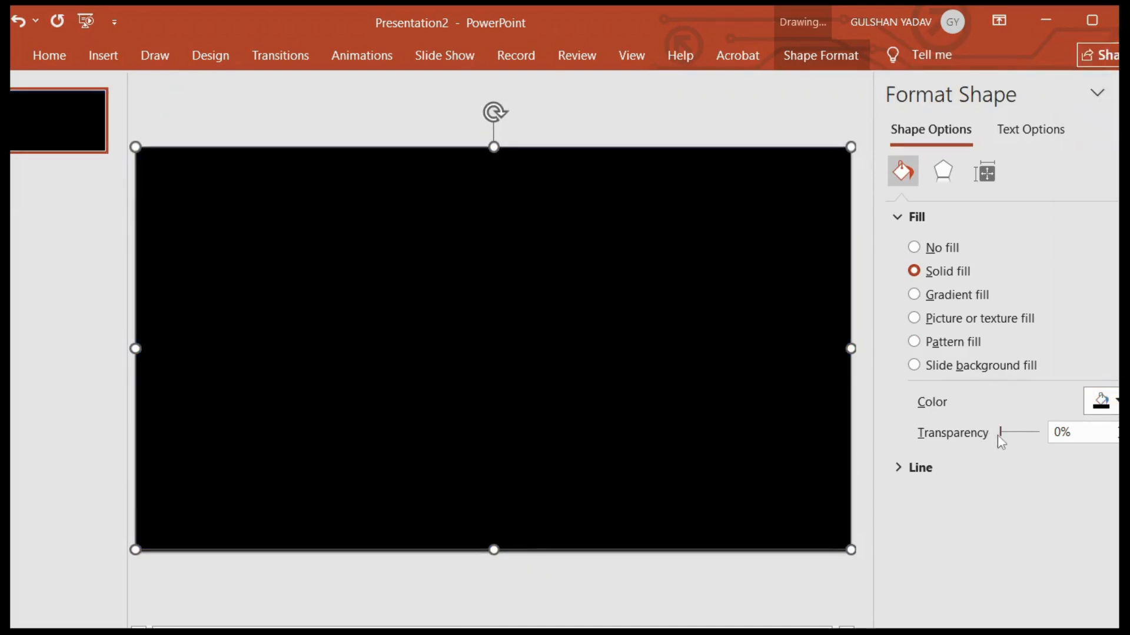
{"action": "left_click_drag", "start_coordinate": [1002, 437], "coordinate": [1023, 440]}
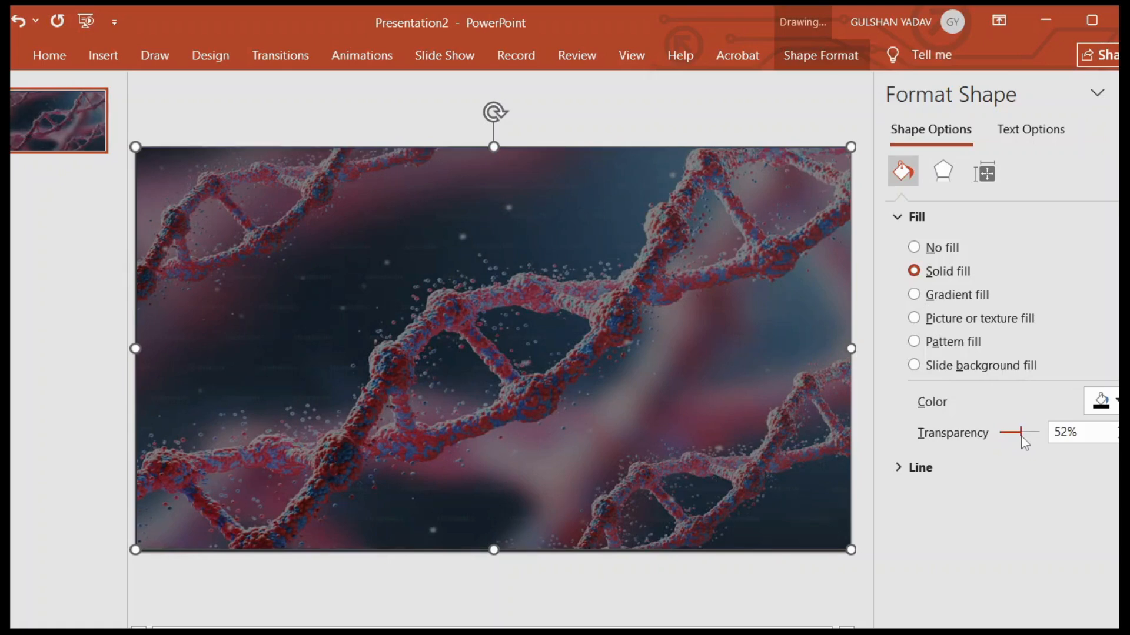
{"action": "left_click_drag", "start_coordinate": [1024, 445], "coordinate": [1023, 445]}
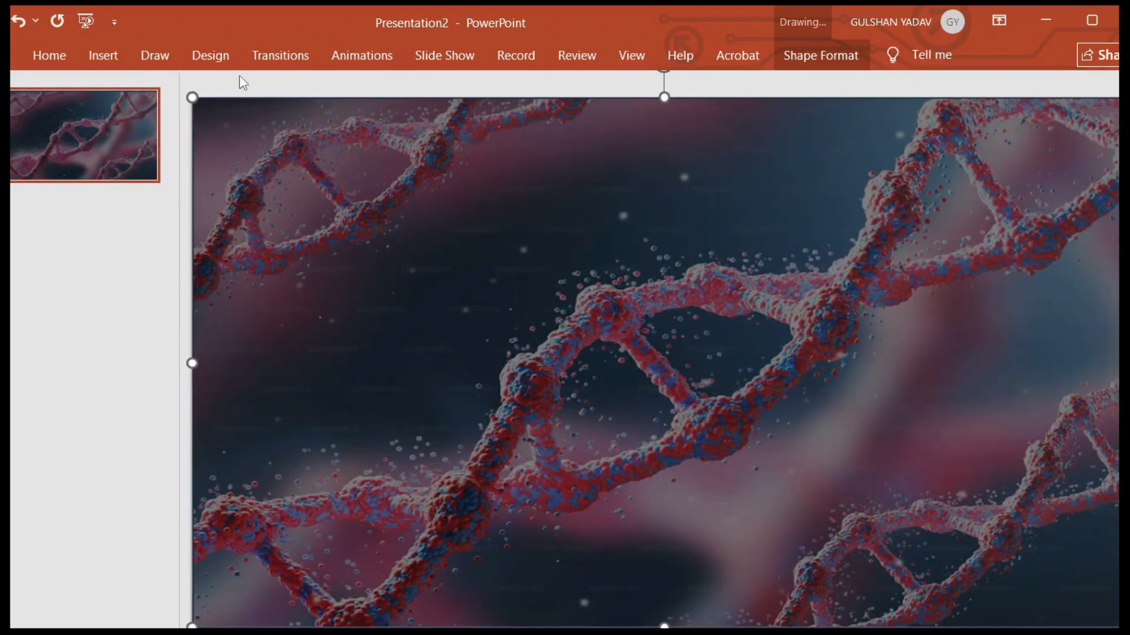
Add the text "DNA – Biology" at the centre of the dark overlay rectangle
{"action": "left_click", "coordinate": [109, 59]}
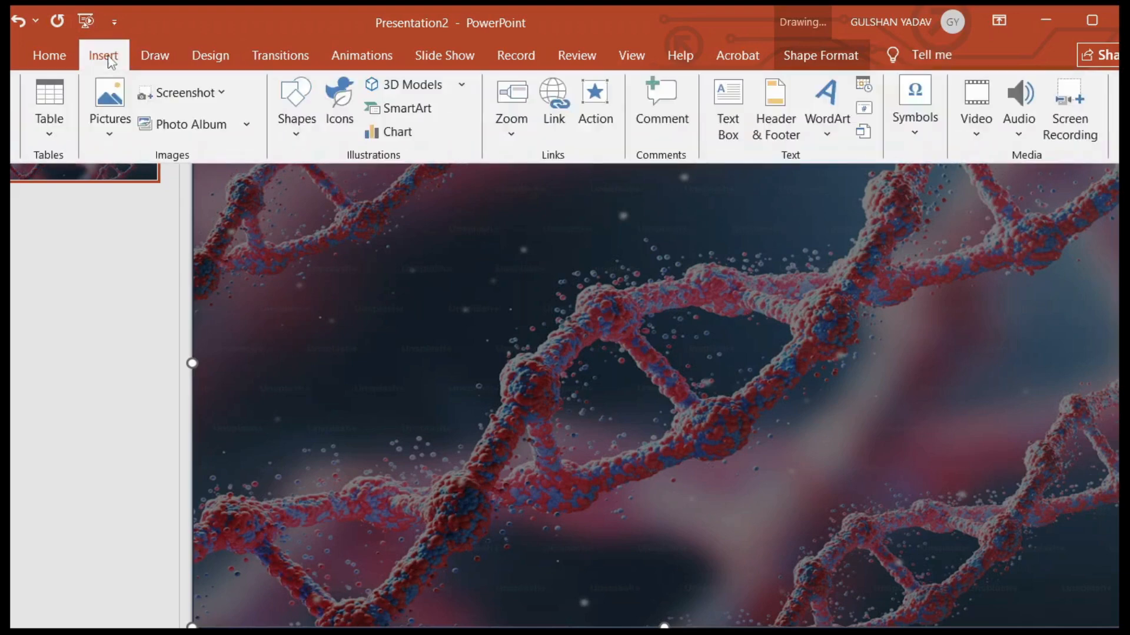
{"action": "left_click", "coordinate": [728, 122]}
{"action": "left_click", "coordinate": [636, 221]}
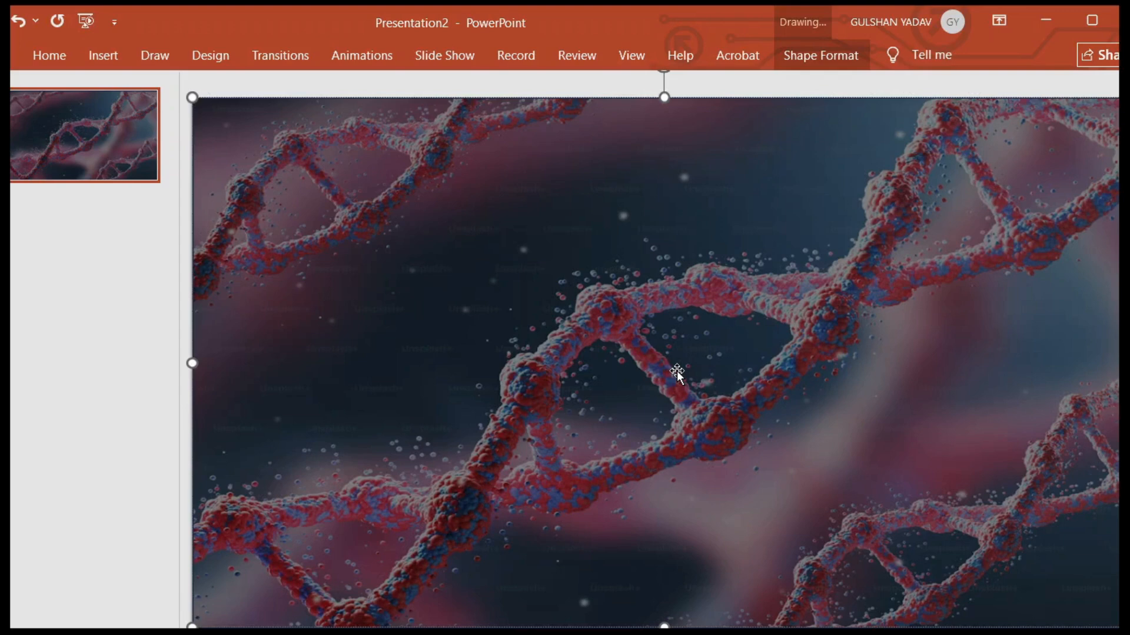
{"action": "type", "text": "DNA - Biology"}
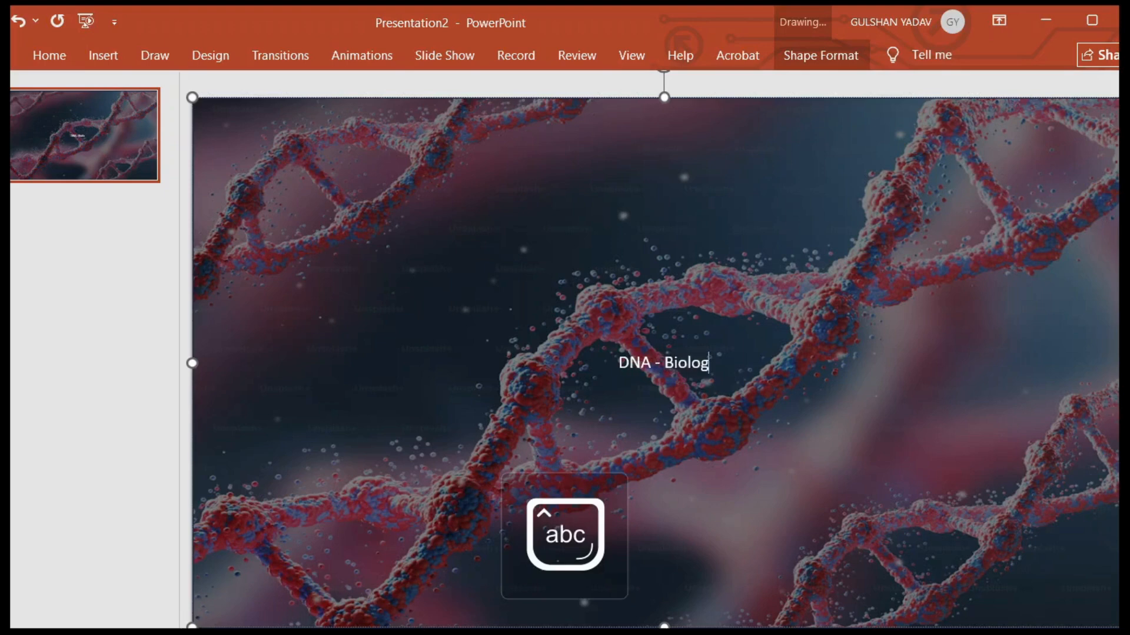
Set the font size of the "DNA – Biology" text to 48
{"action": "triple_click", "coordinate": [681, 361]}
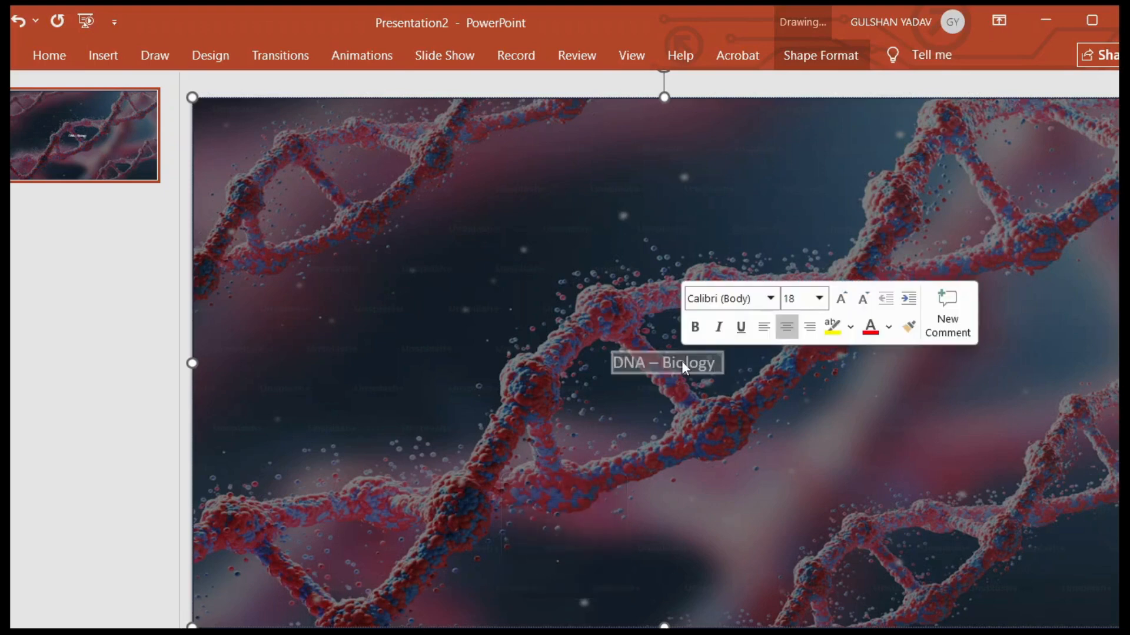
{"action": "left_click", "coordinate": [819, 298]}
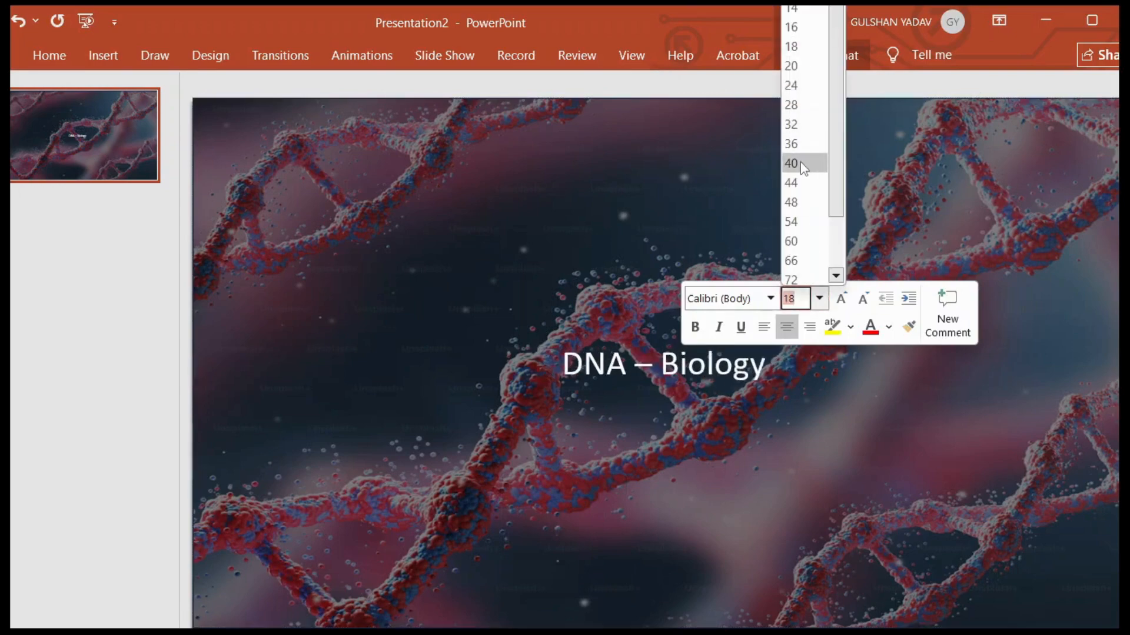
{"action": "left_click", "coordinate": [803, 203]}
{"action": "left_click", "coordinate": [798, 370]}
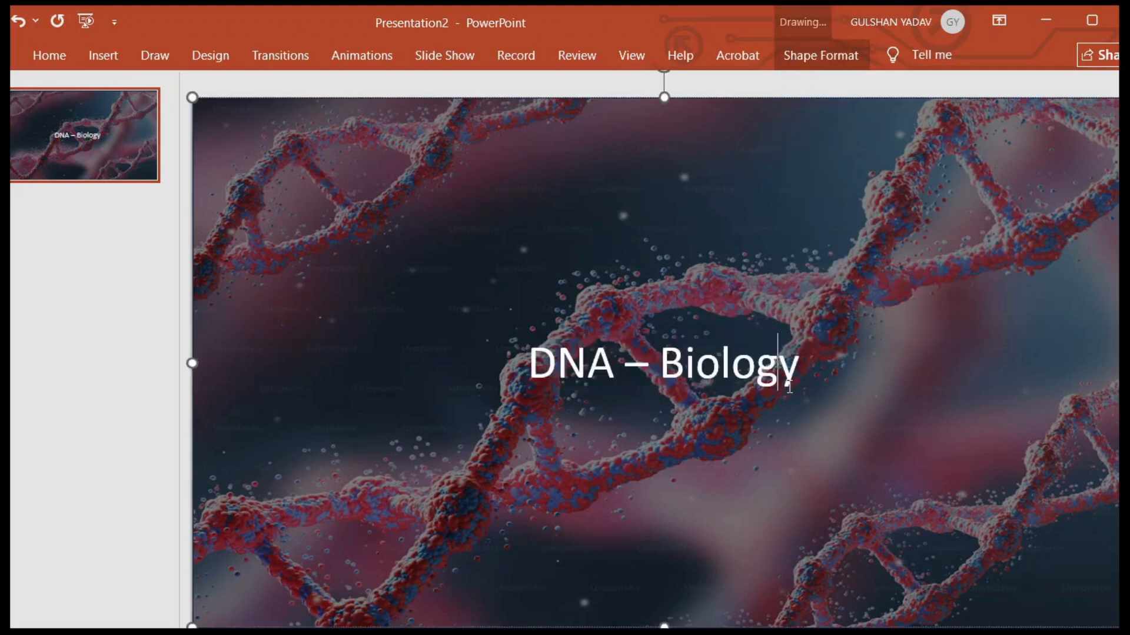
Insert a line break after "DNA – Biology" and set the title's font to Montserrat Bold
{"action": "key", "text": "Return"}
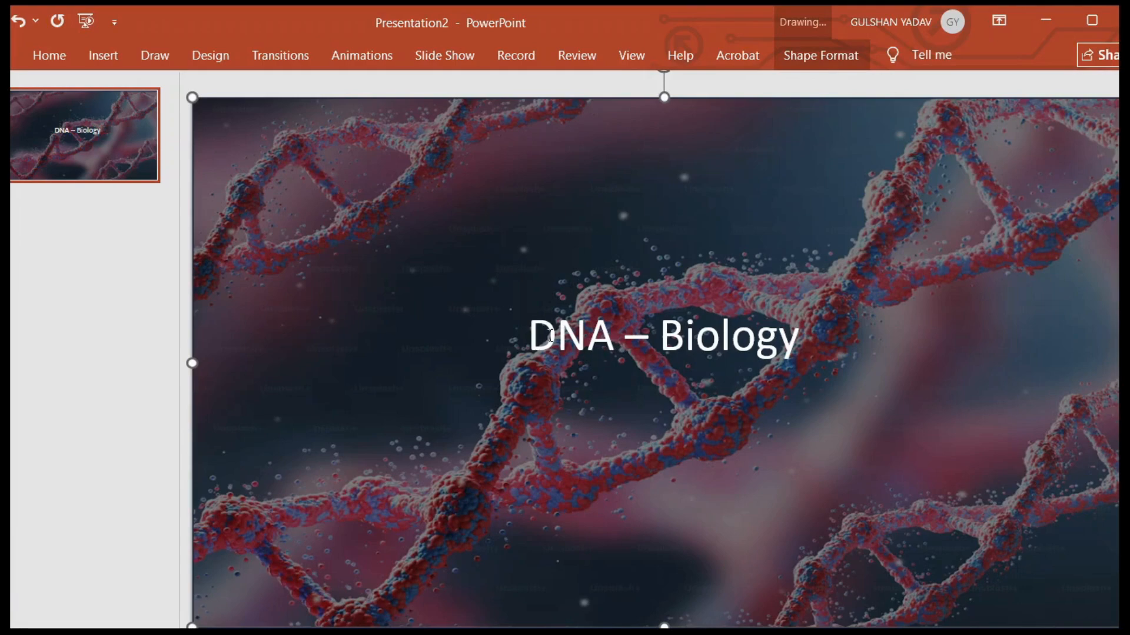
{"action": "left_click_drag", "start_coordinate": [551, 336], "coordinate": [763, 349]}
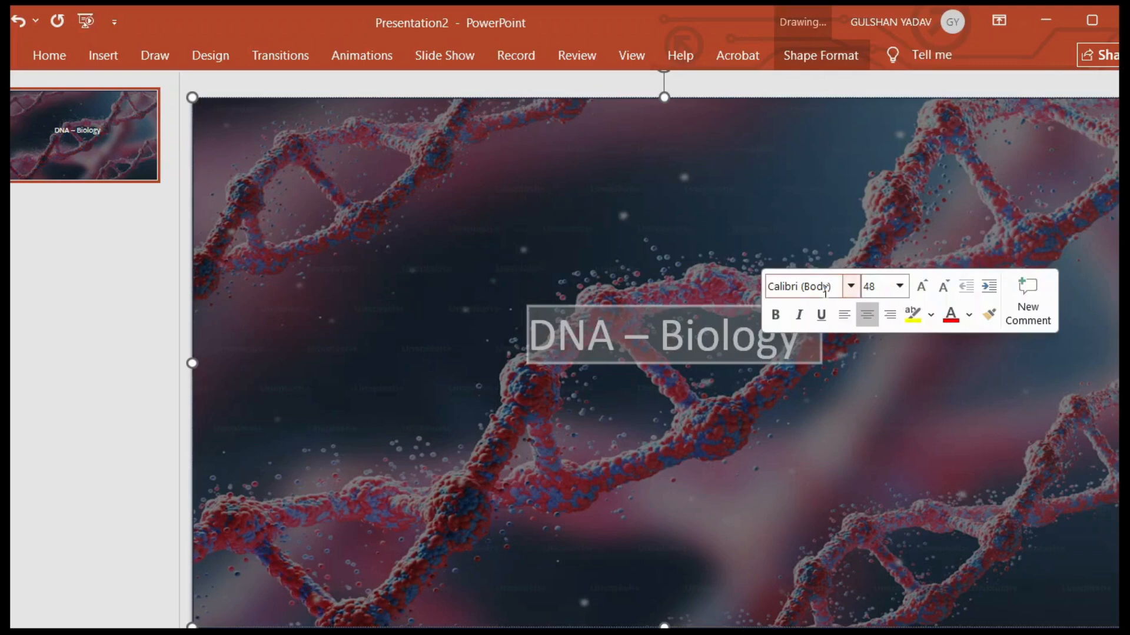
{"action": "left_click", "coordinate": [851, 286]}
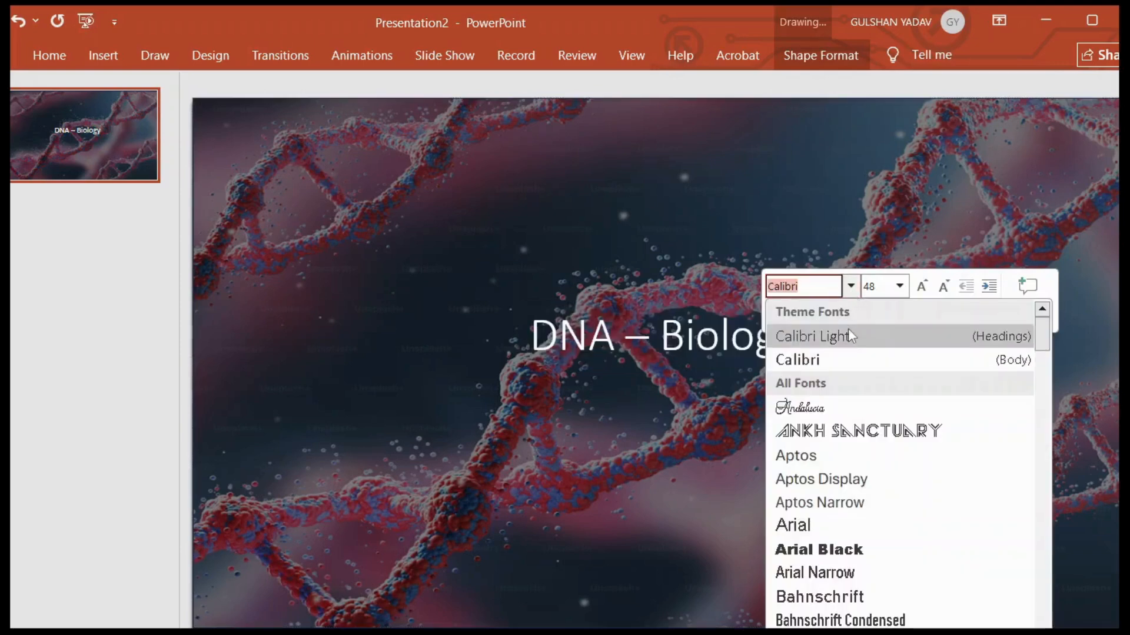
{"action": "type", "text": "Montserrat Bold"}
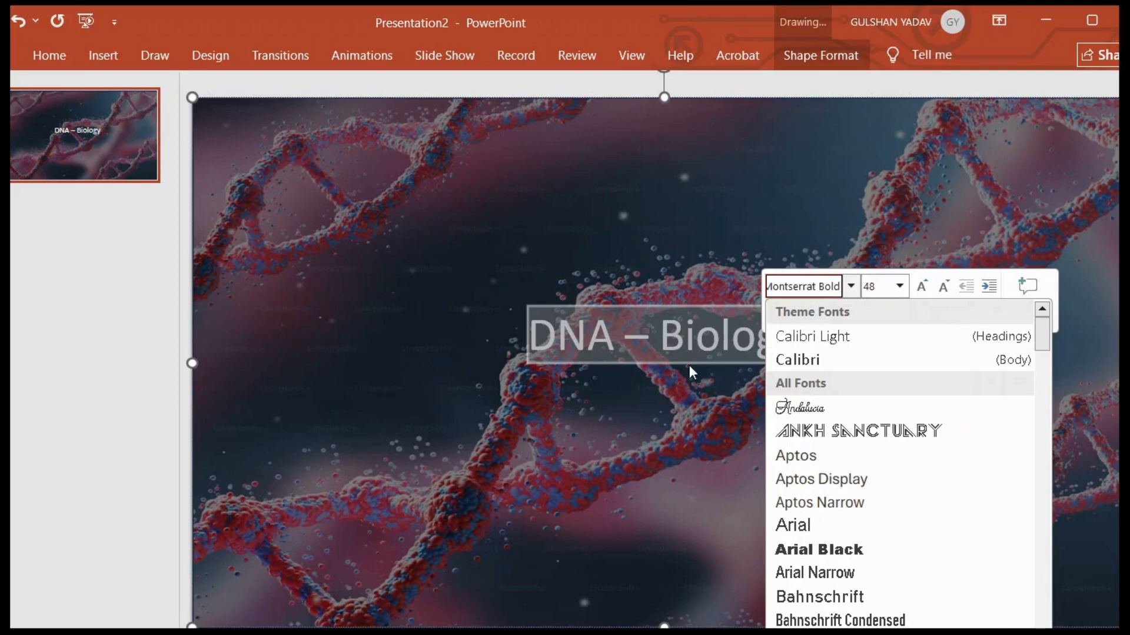
{"action": "key", "text": "Return"}
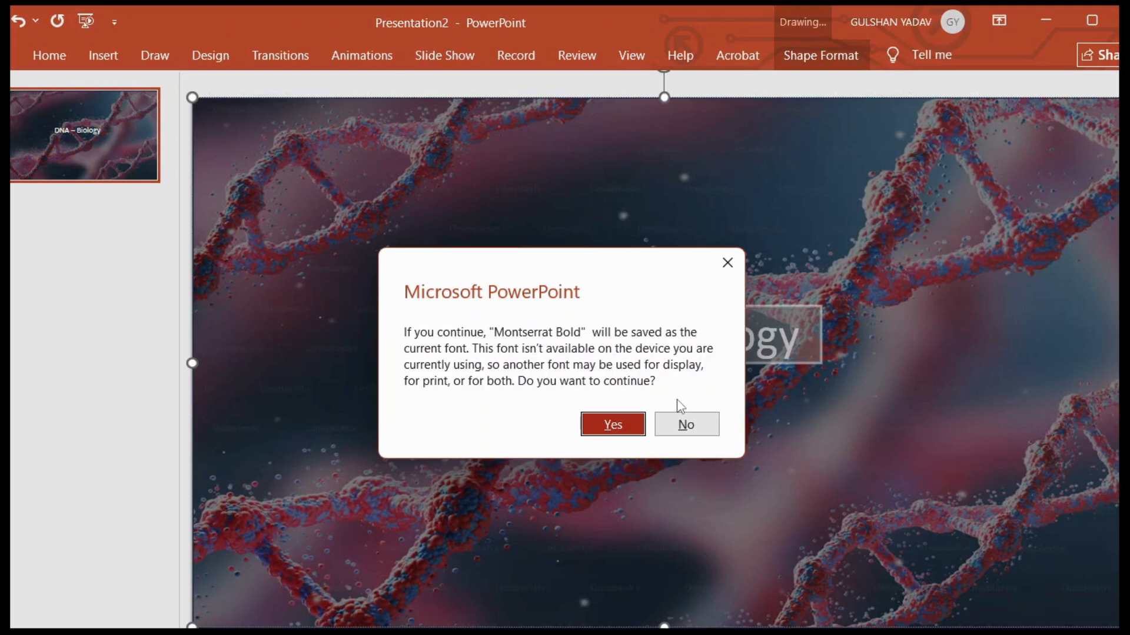
{"action": "left_click", "coordinate": [614, 424]}
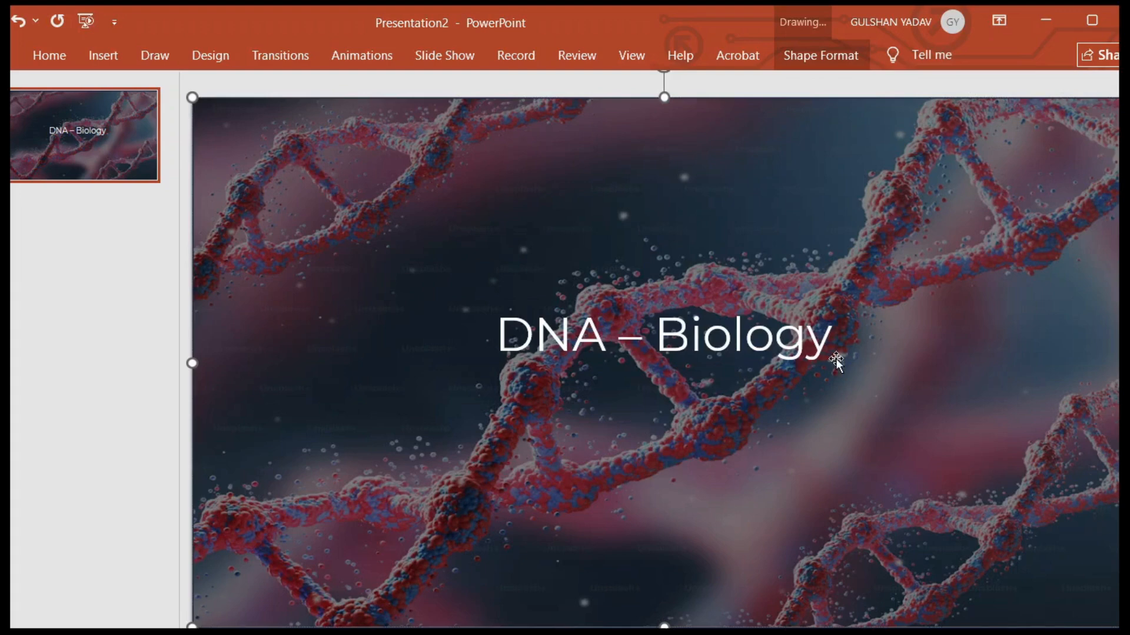
Apply an outer shadow preset with 60% transparency, 4 pt blur, 45° angle and 3 pt distance to the "DNA – Biology" text
{"action": "triple_click", "coordinate": [768, 348]}
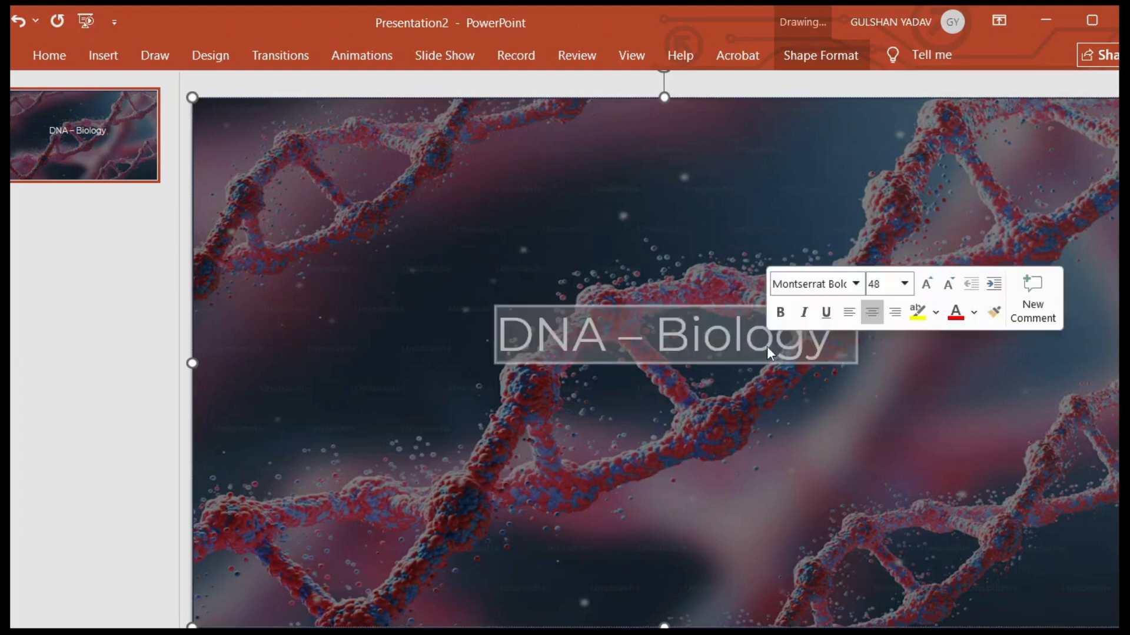
{"action": "right_click", "coordinate": [652, 334]}
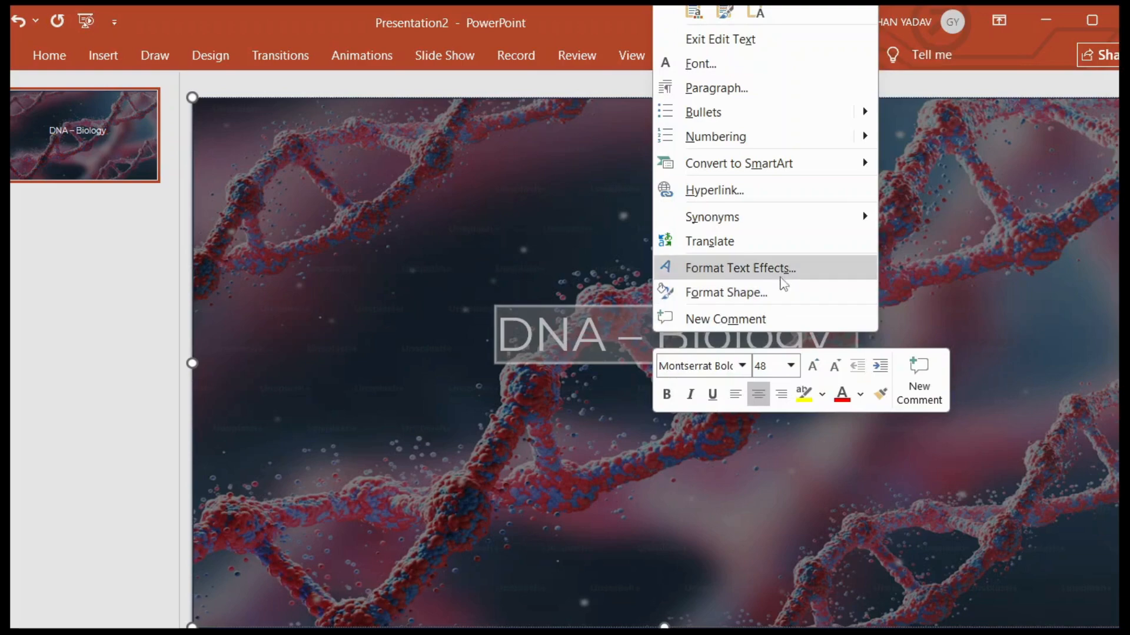
{"action": "left_click", "coordinate": [780, 294]}
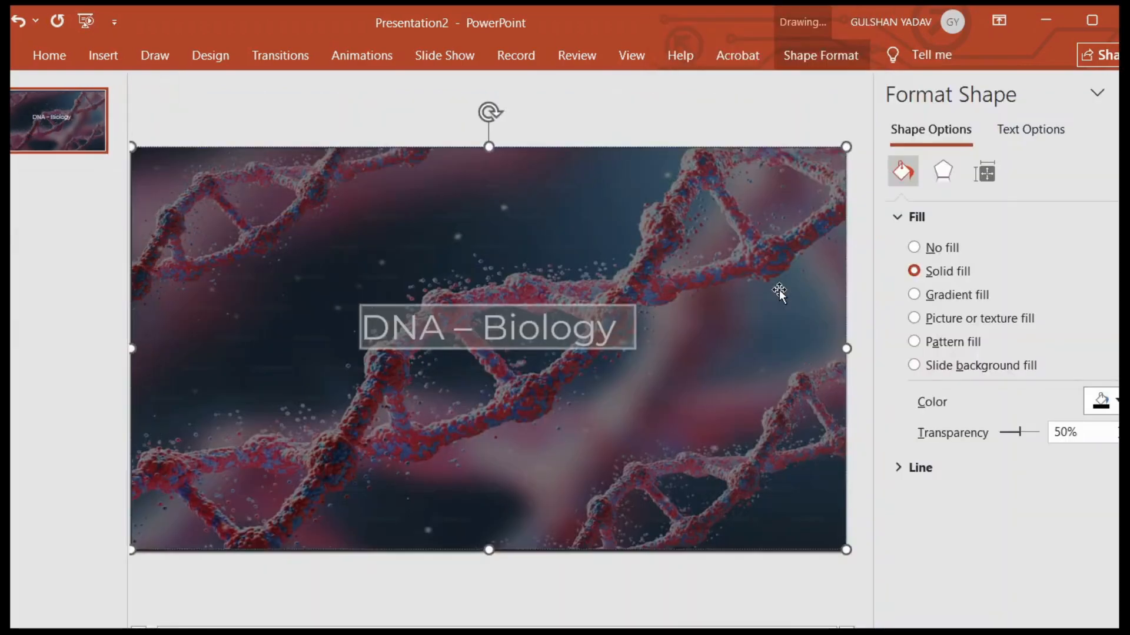
{"action": "left_click", "coordinate": [1030, 131]}
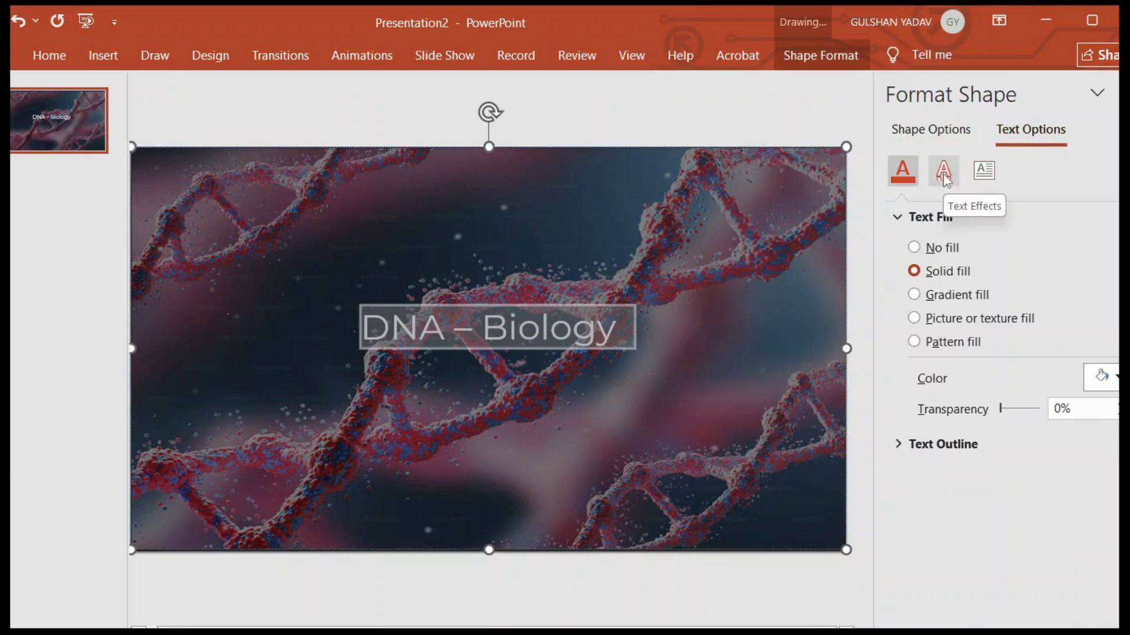
{"action": "left_click", "coordinate": [946, 179]}
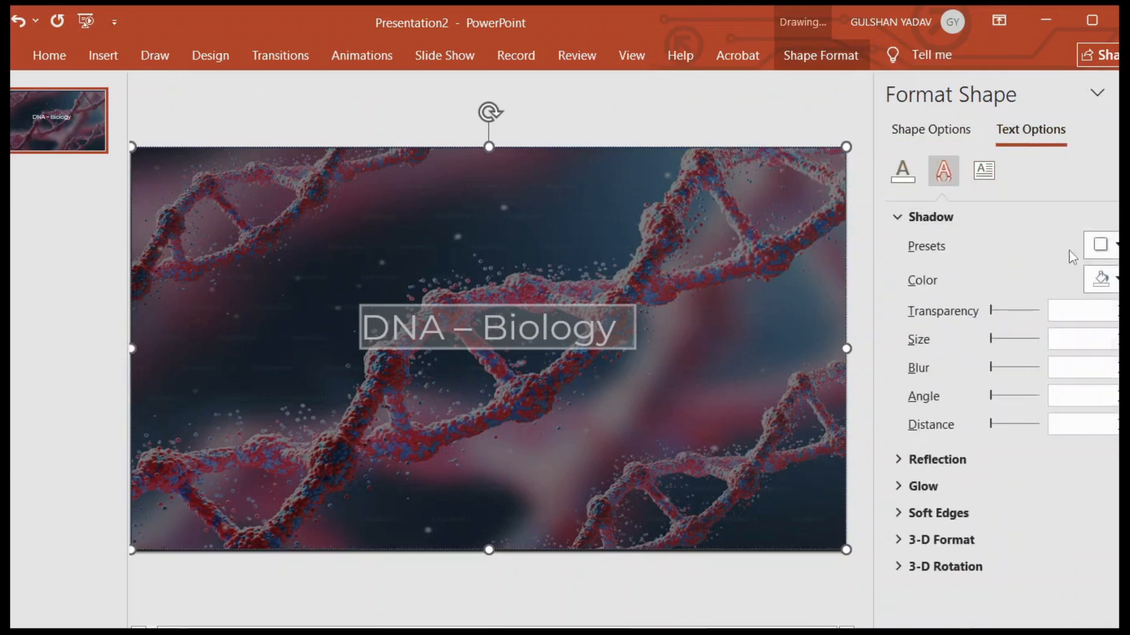
{"action": "left_click", "coordinate": [1116, 253]}
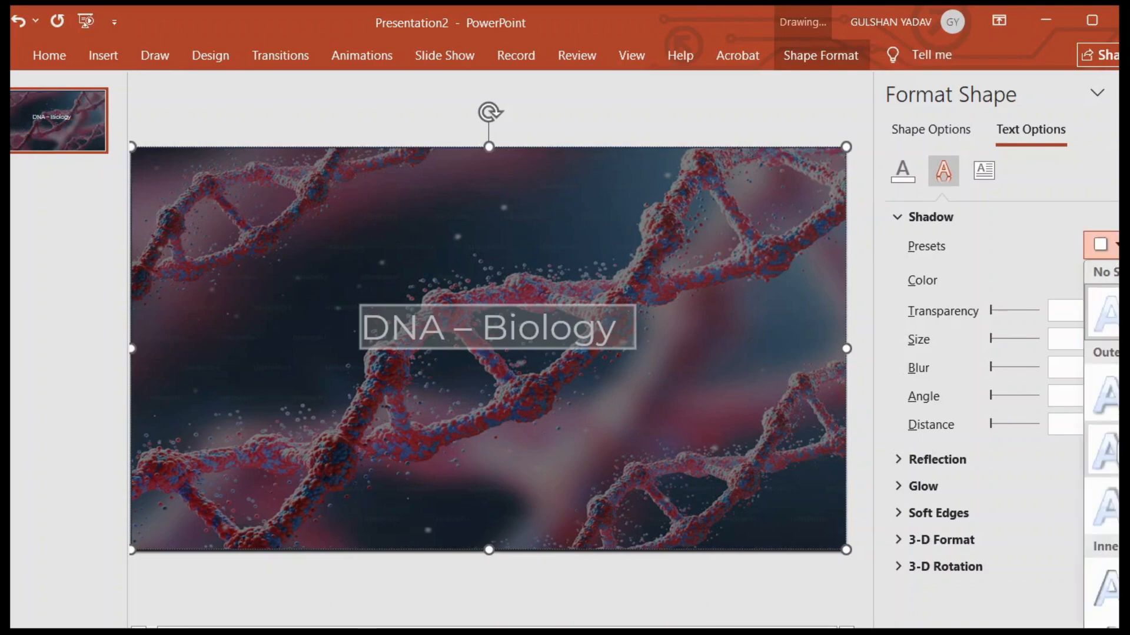
{"action": "left_click", "coordinate": [1102, 393]}
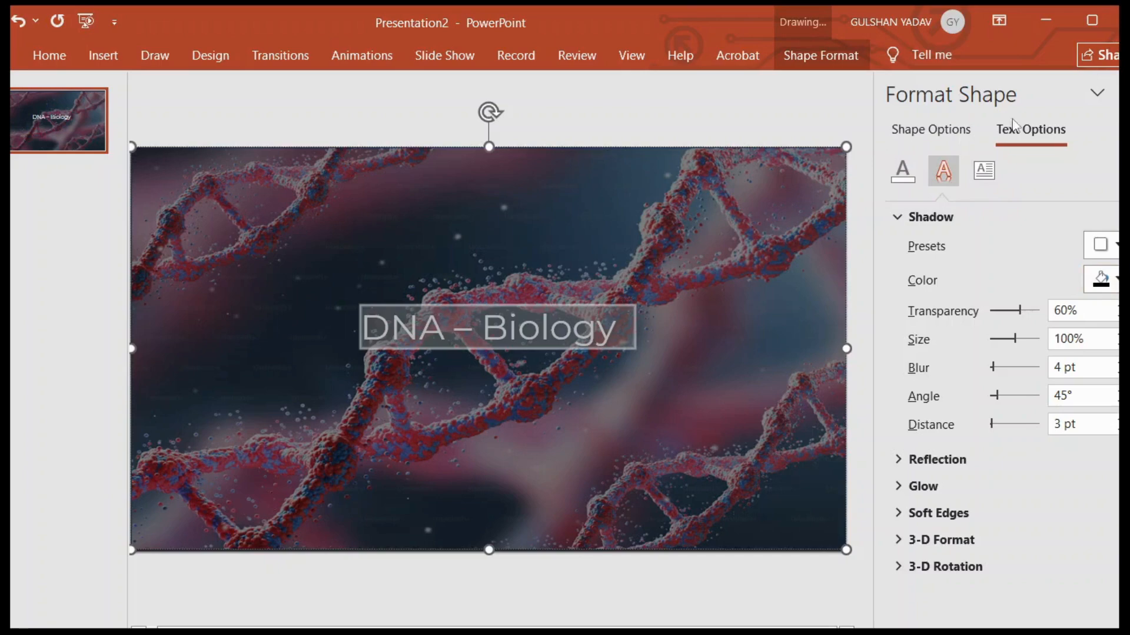
{"action": "left_click", "coordinate": [1125, 93]}
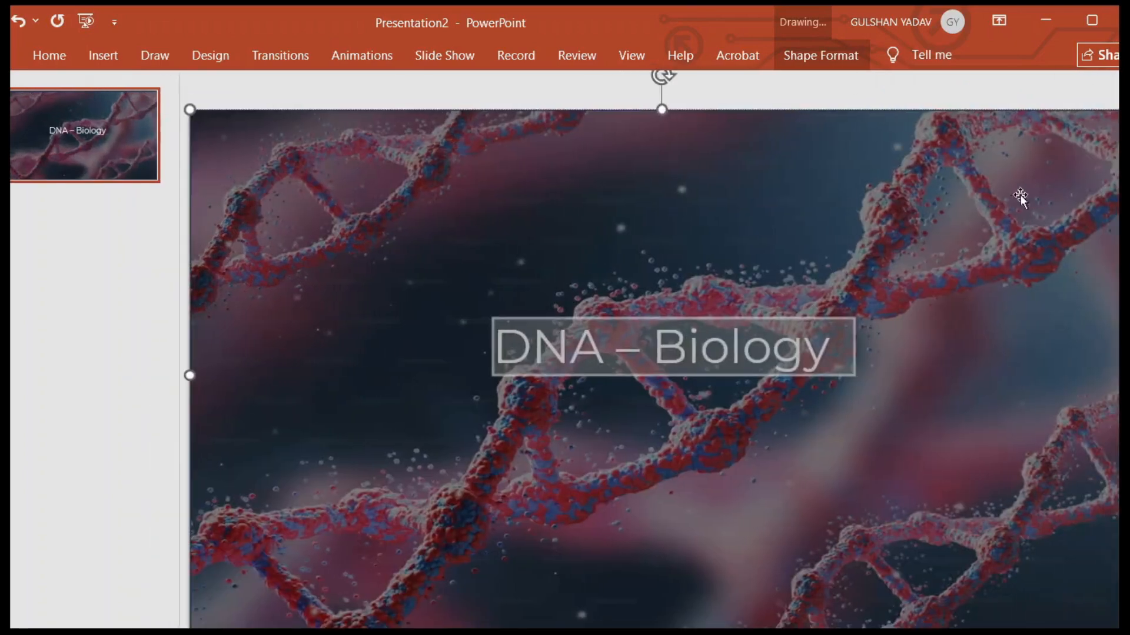
Add the subtitle "Helix str" on the line below "DNA – Biology"
{"action": "left_click", "coordinate": [798, 391]}
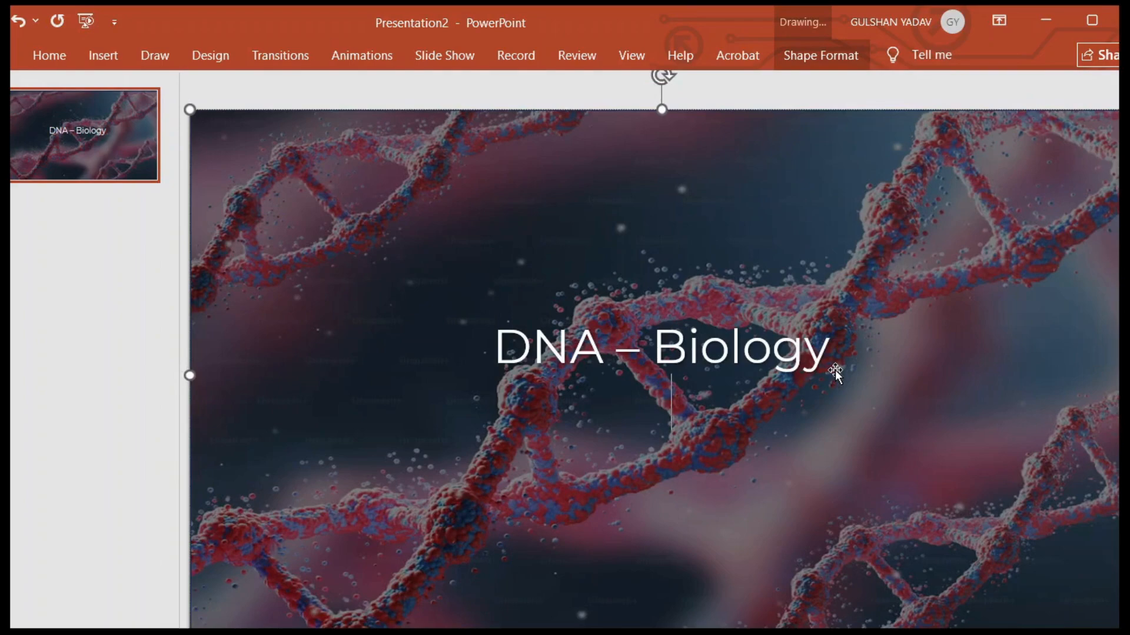
{"action": "left_click", "coordinate": [821, 350]}
{"action": "key", "text": "Return"}
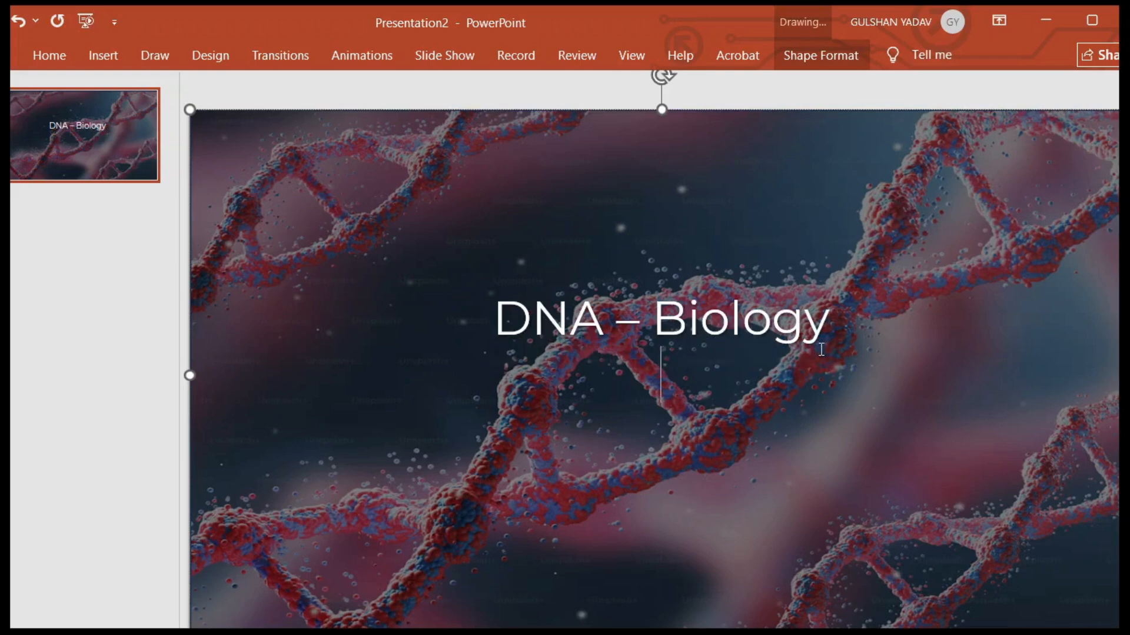
{"action": "type", "text": "Hle"}
{"action": "key", "text": "BackSpace"}
{"action": "key", "text": "BackSpace"}
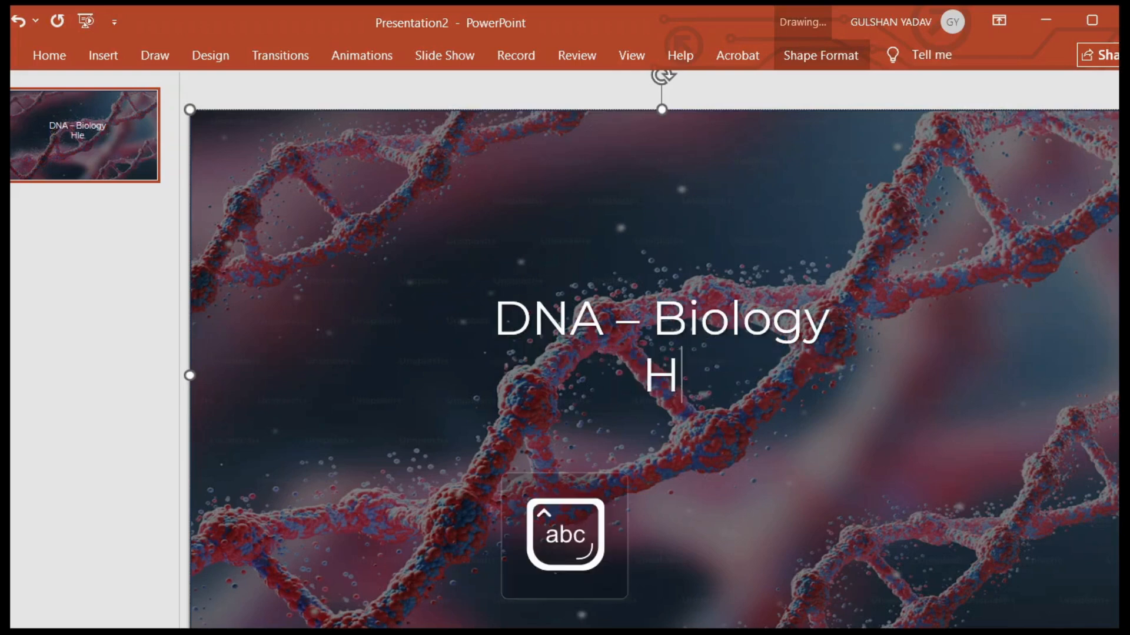
{"action": "type", "text": "elix str"}
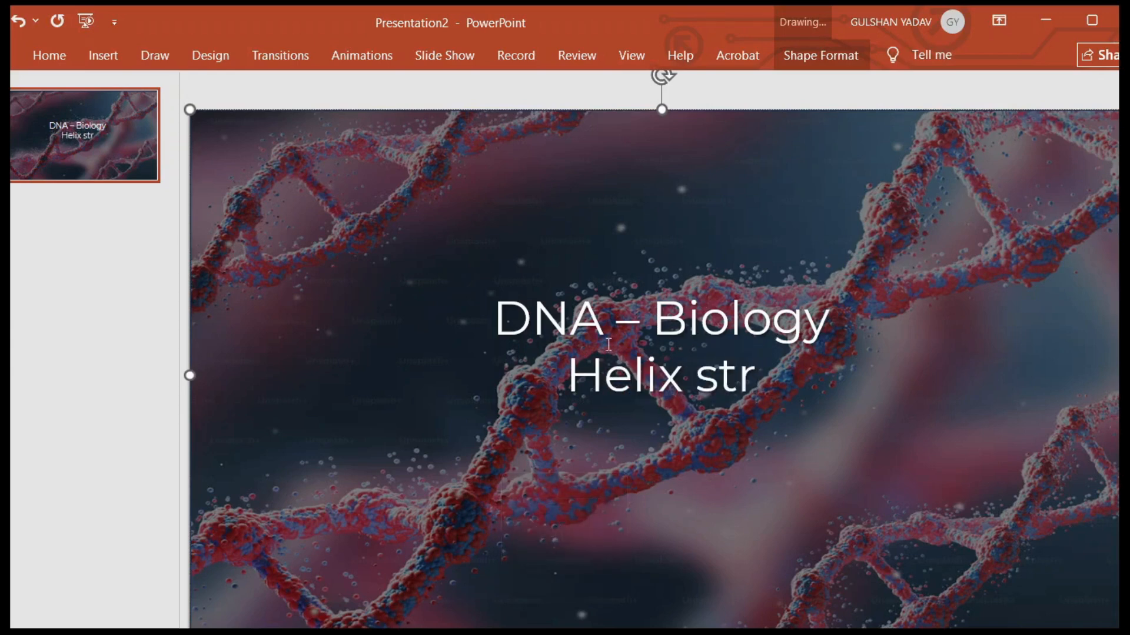
Set the font size of the "Helix str" subtitle to 32
{"action": "left_click_drag", "start_coordinate": [566, 377], "coordinate": [746, 382]}
{"action": "left_click", "coordinate": [884, 318]}
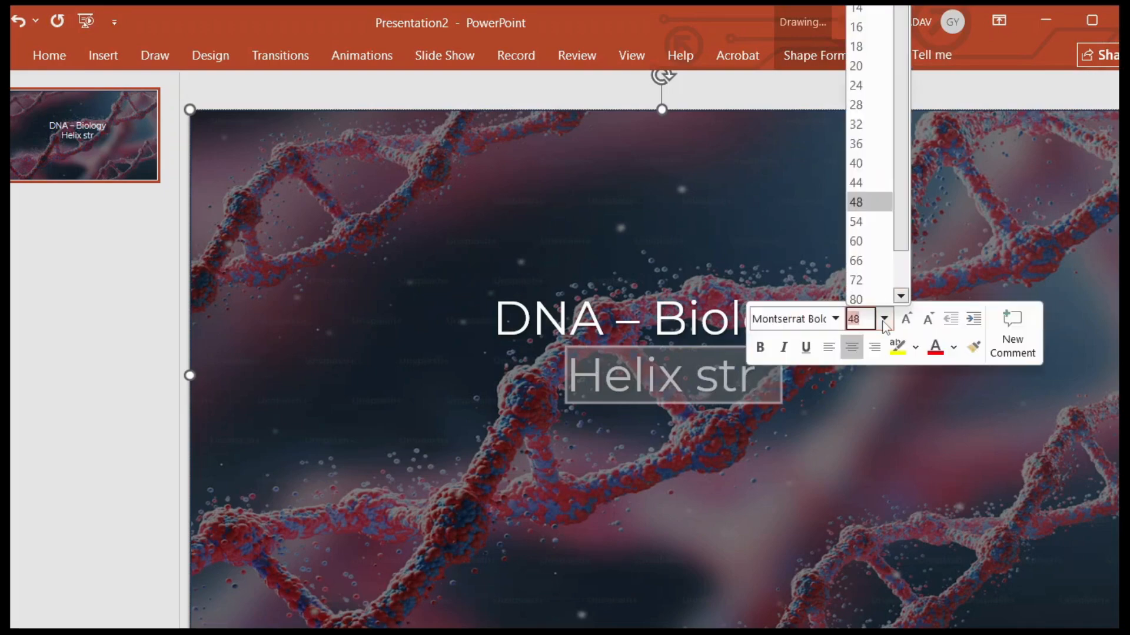
{"action": "left_click", "coordinate": [862, 122]}
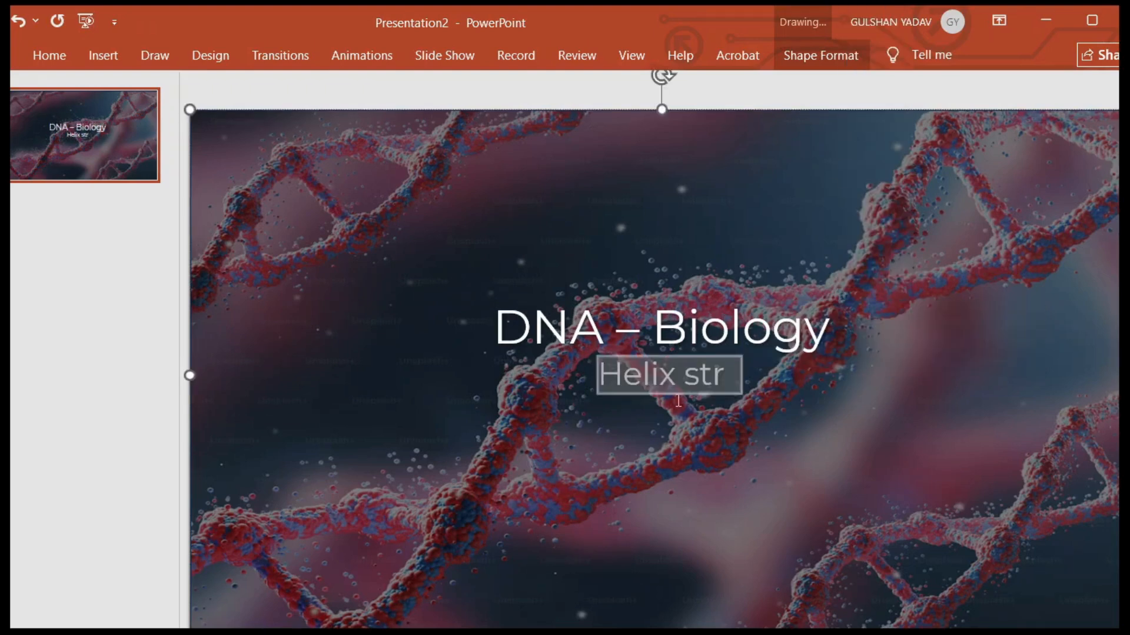
Change the font of the "Helix str" subtitle to Poppins Medium
{"action": "right_click", "coordinate": [678, 375]}
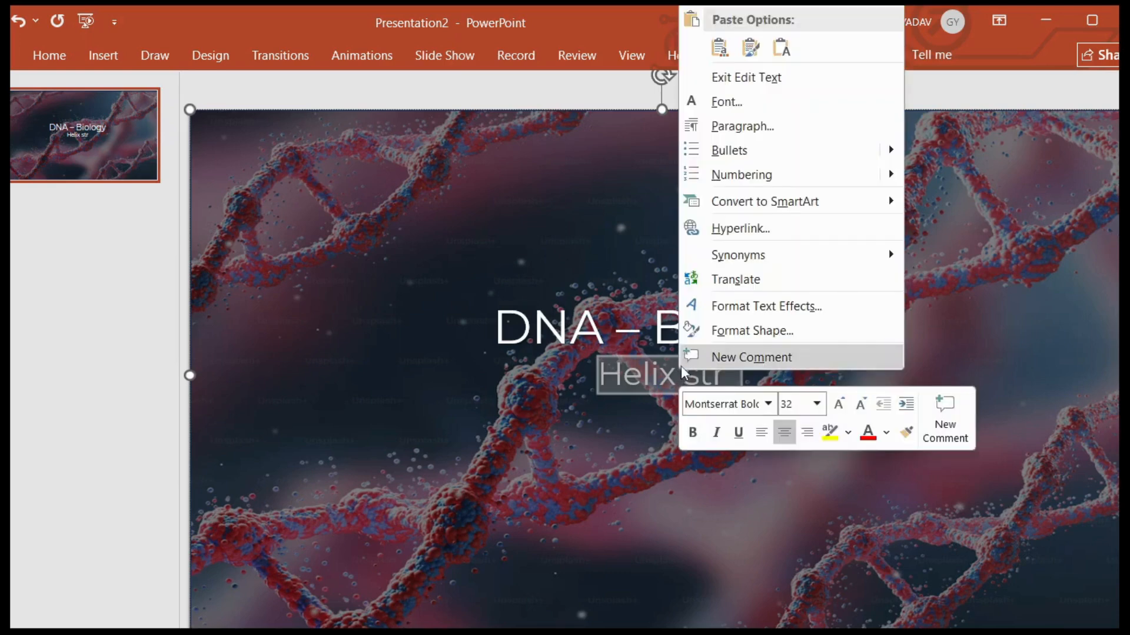
{"action": "left_click", "coordinate": [668, 393]}
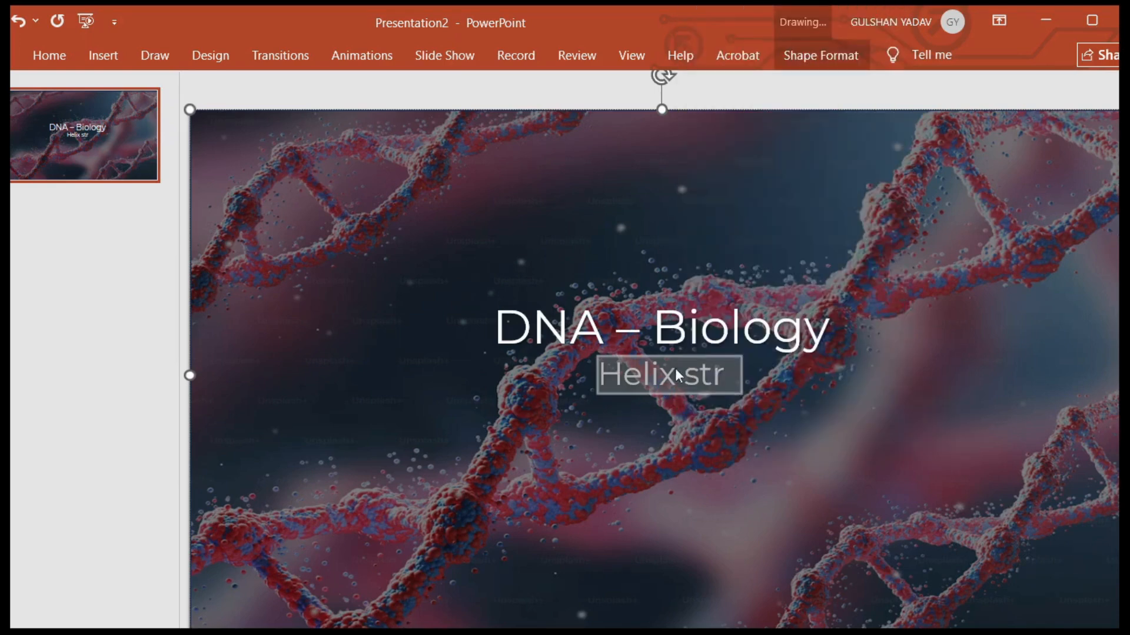
{"action": "right_click", "coordinate": [676, 369]}
{"action": "left_click", "coordinate": [737, 402]}
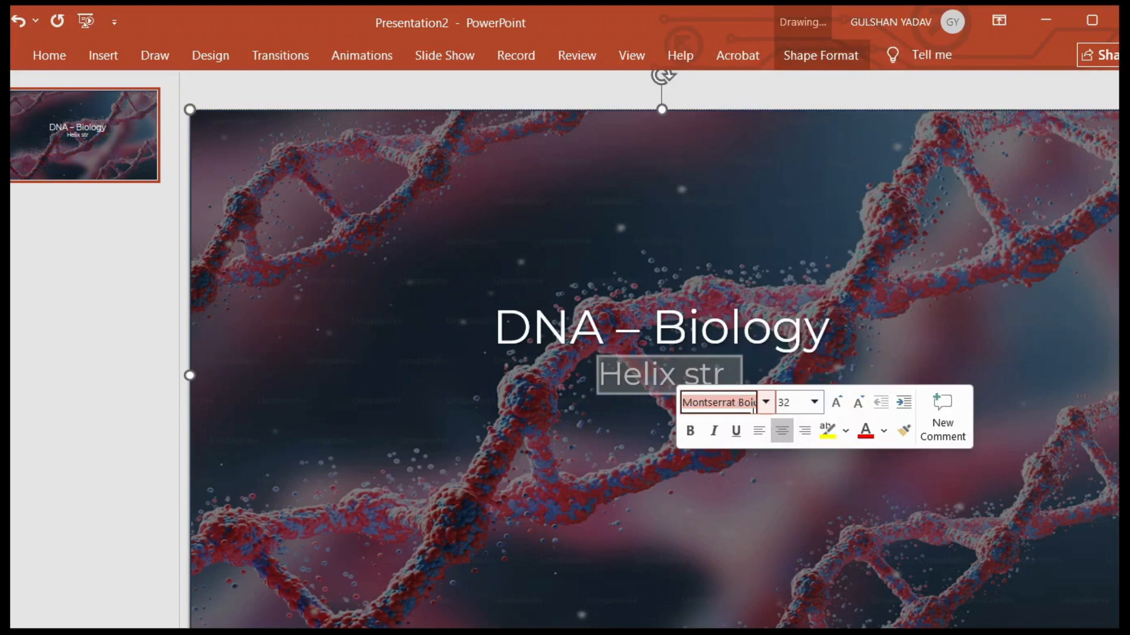
{"action": "key", "text": "BackSpace"}
{"action": "type", "text": "Poppins Medium"}
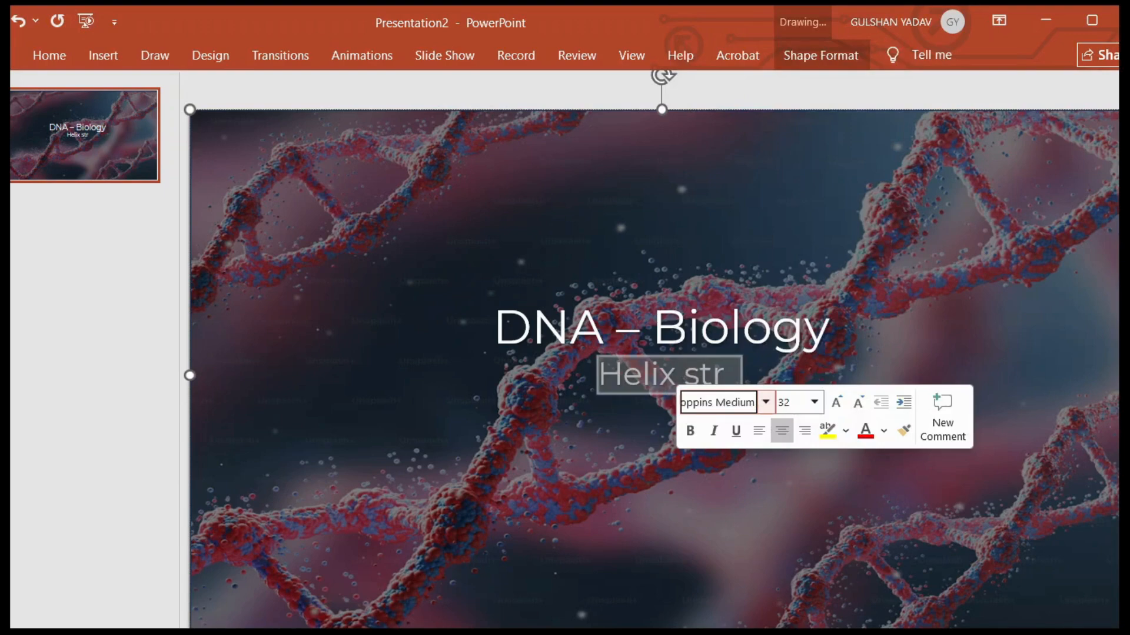
{"action": "key", "text": "Return"}
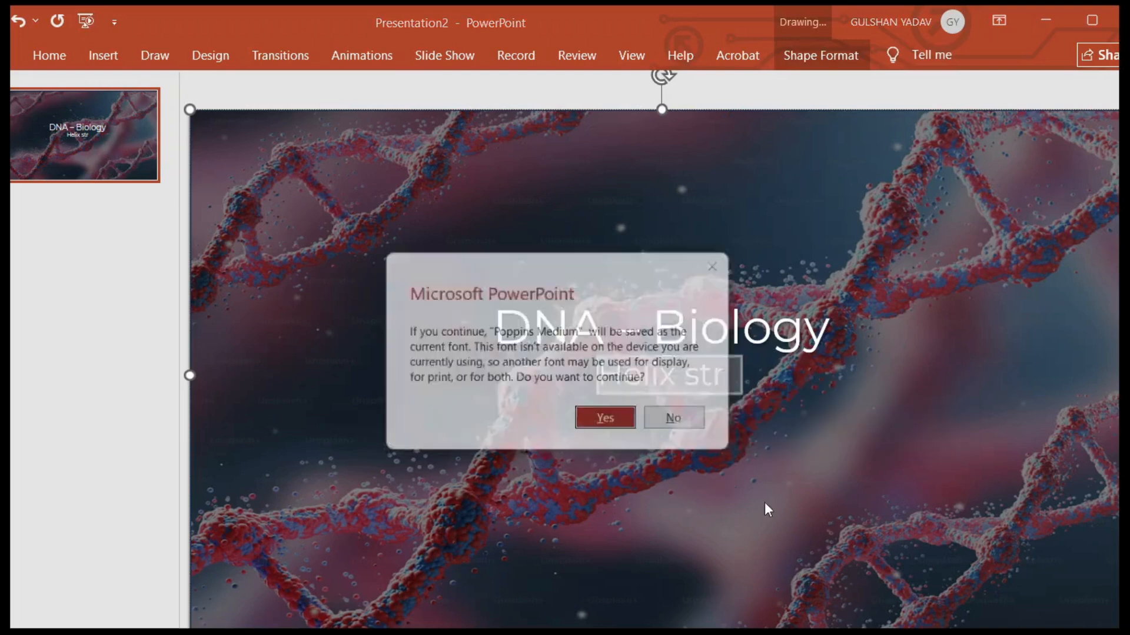
{"action": "left_click", "coordinate": [611, 426]}
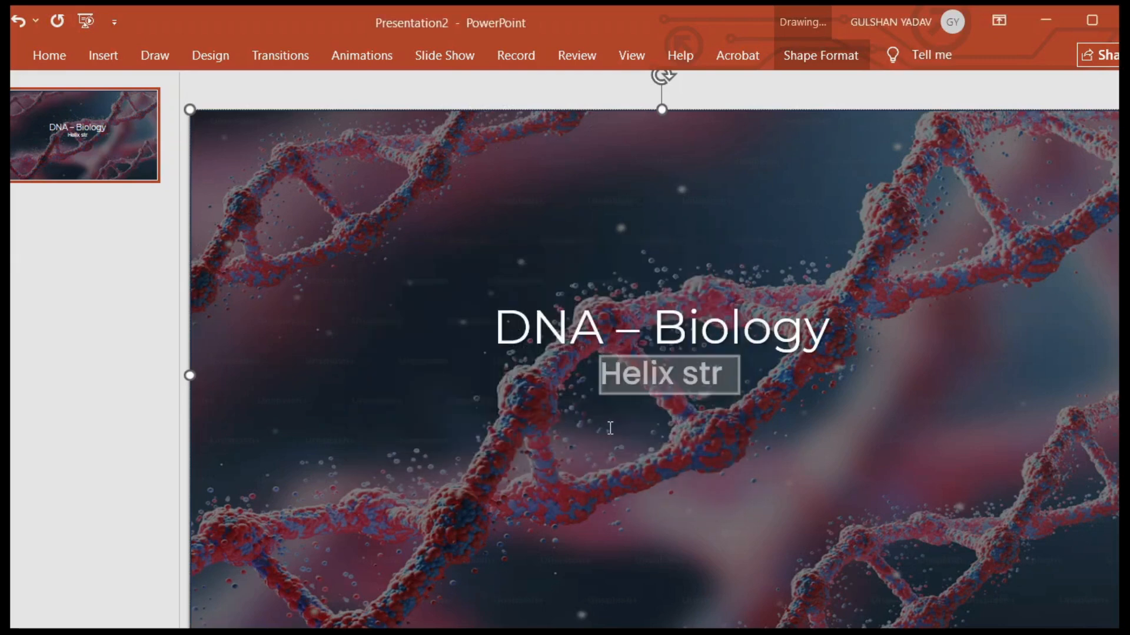
{"action": "left_click", "coordinate": [725, 405]}
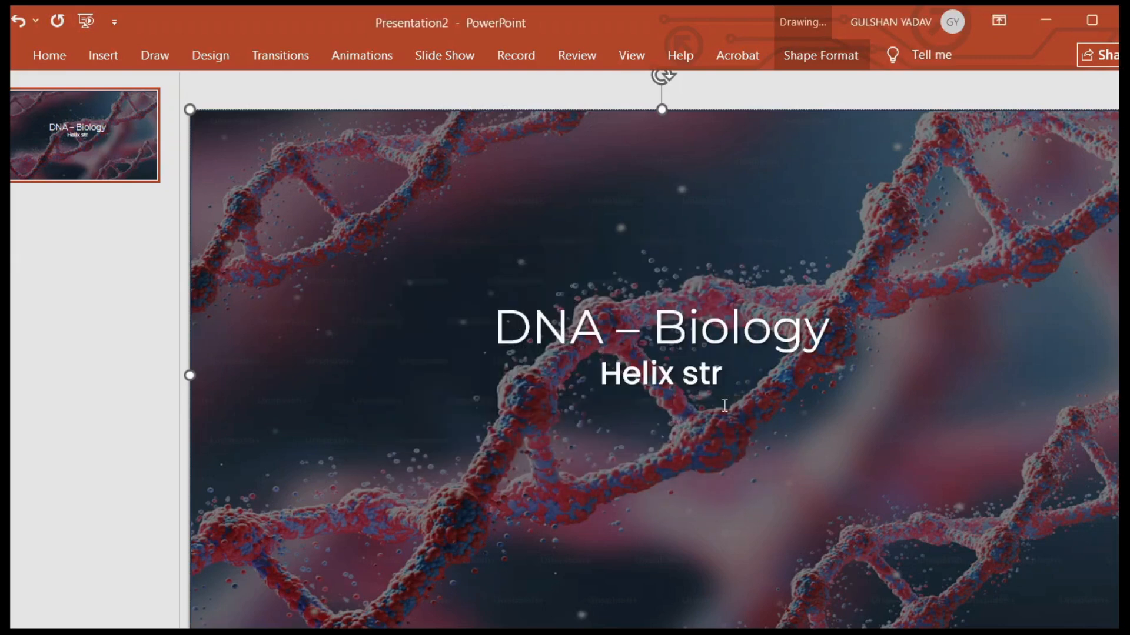
Make the "DNA – Biology" title text bold
{"action": "double_click", "coordinate": [706, 380]}
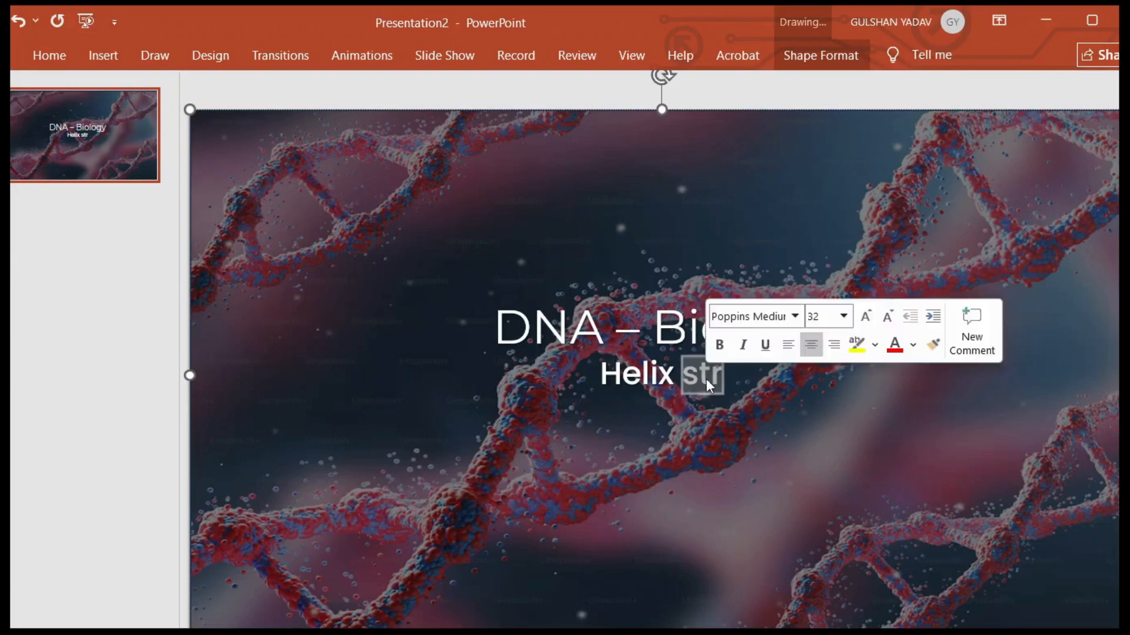
{"action": "triple_click", "coordinate": [575, 333]}
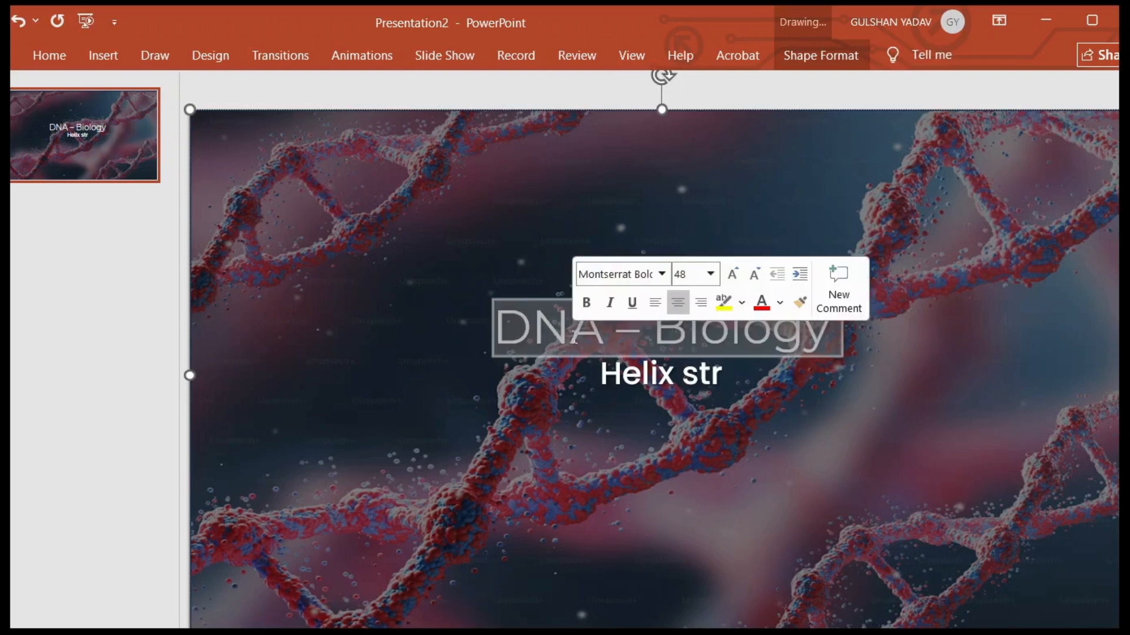
{"action": "left_click", "coordinate": [586, 303]}
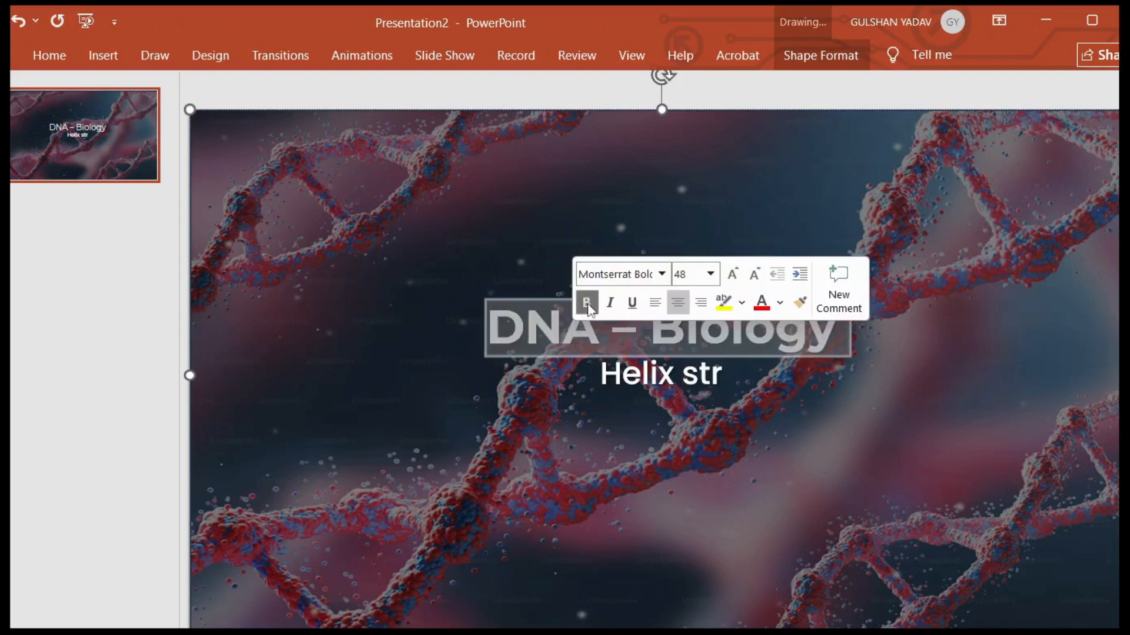
{"action": "left_click", "coordinate": [662, 431]}
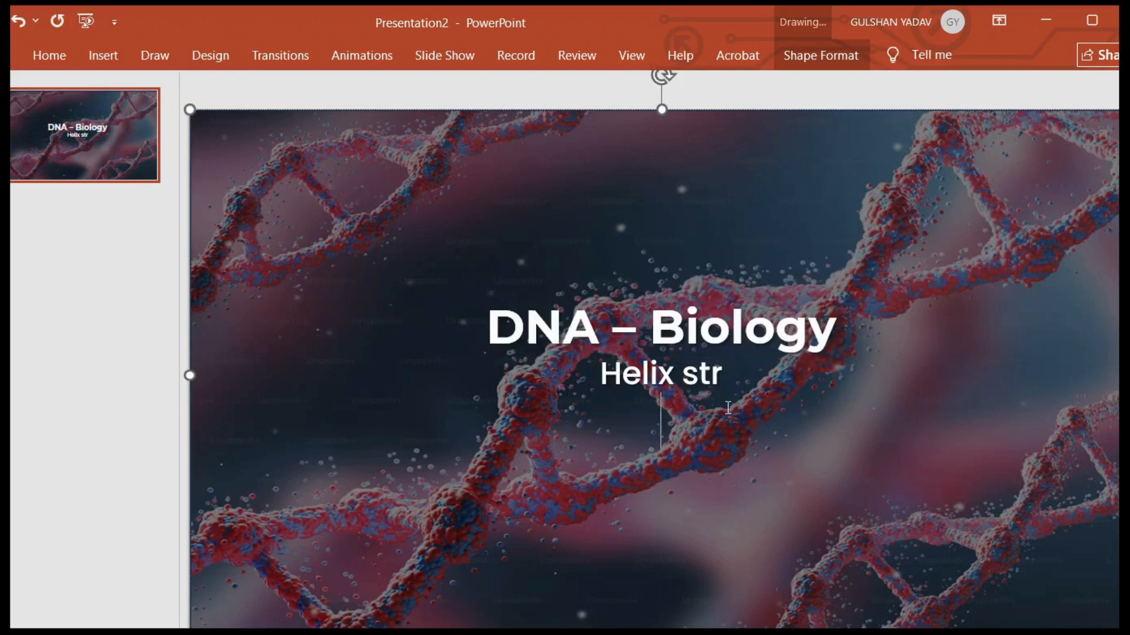
Add a new slide after the DNA title slide and delete its title placeholder
{"action": "right_click", "coordinate": [58, 133]}
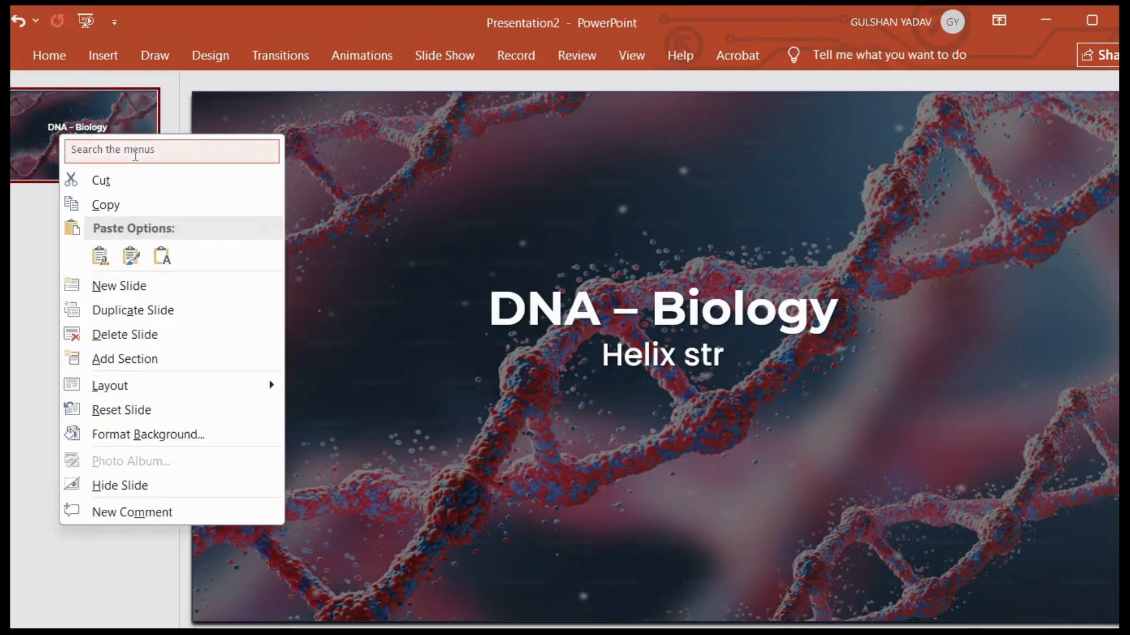
{"action": "left_click", "coordinate": [86, 296]}
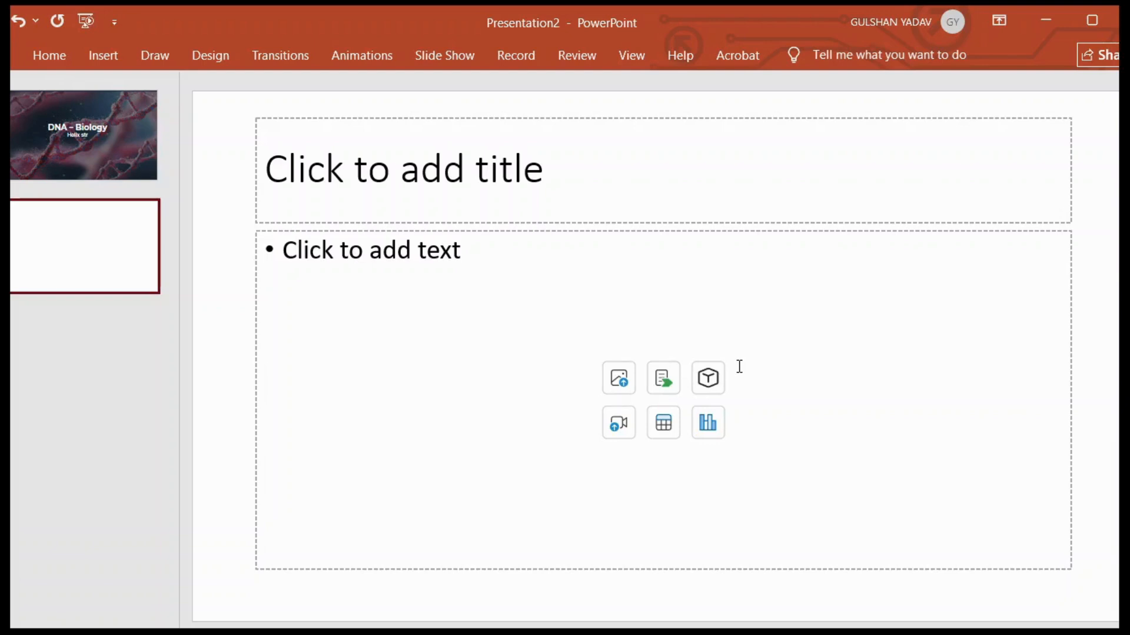
{"action": "left_click", "coordinate": [679, 184]}
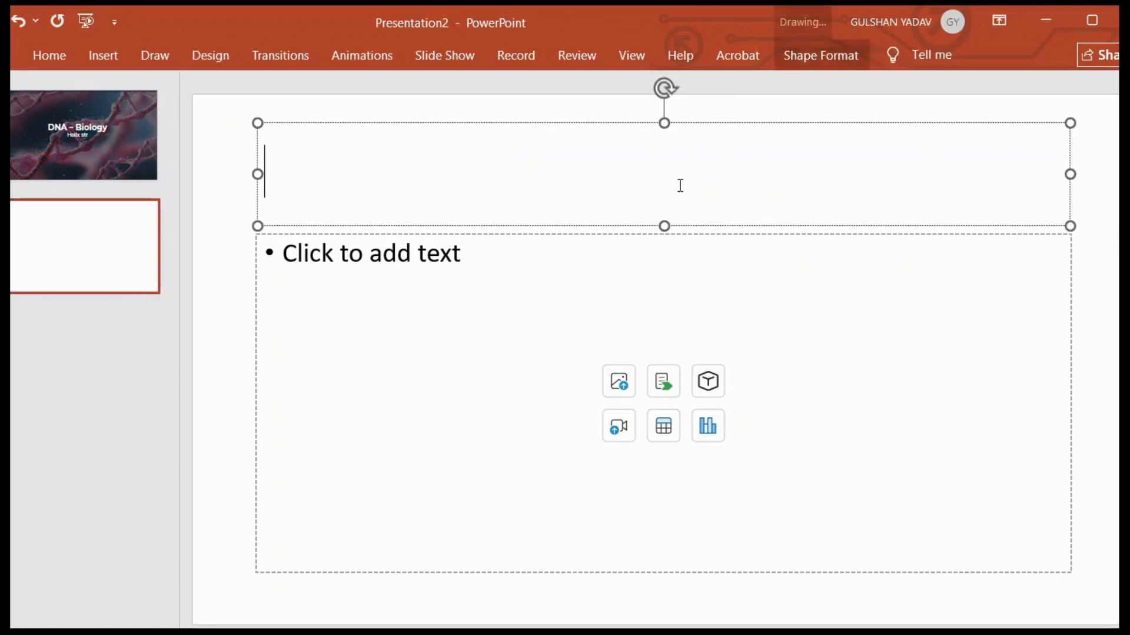
{"action": "right_click", "coordinate": [664, 125]}
{"action": "left_click", "coordinate": [712, 177]}
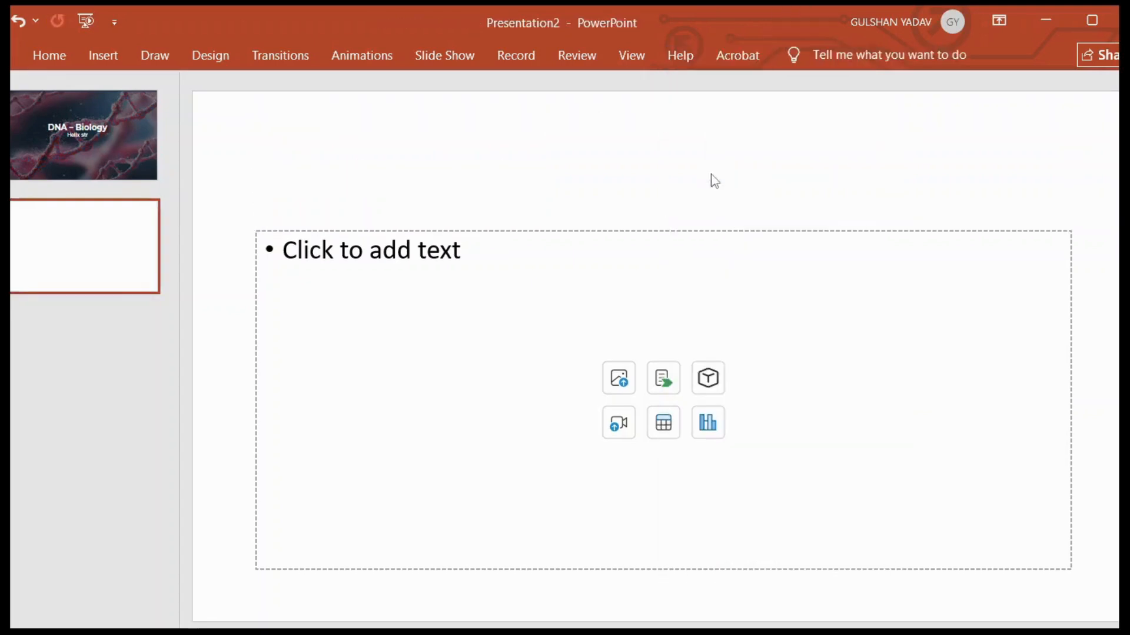
Remove the content placeholder from the second slide
{"action": "left_click", "coordinate": [686, 232]}
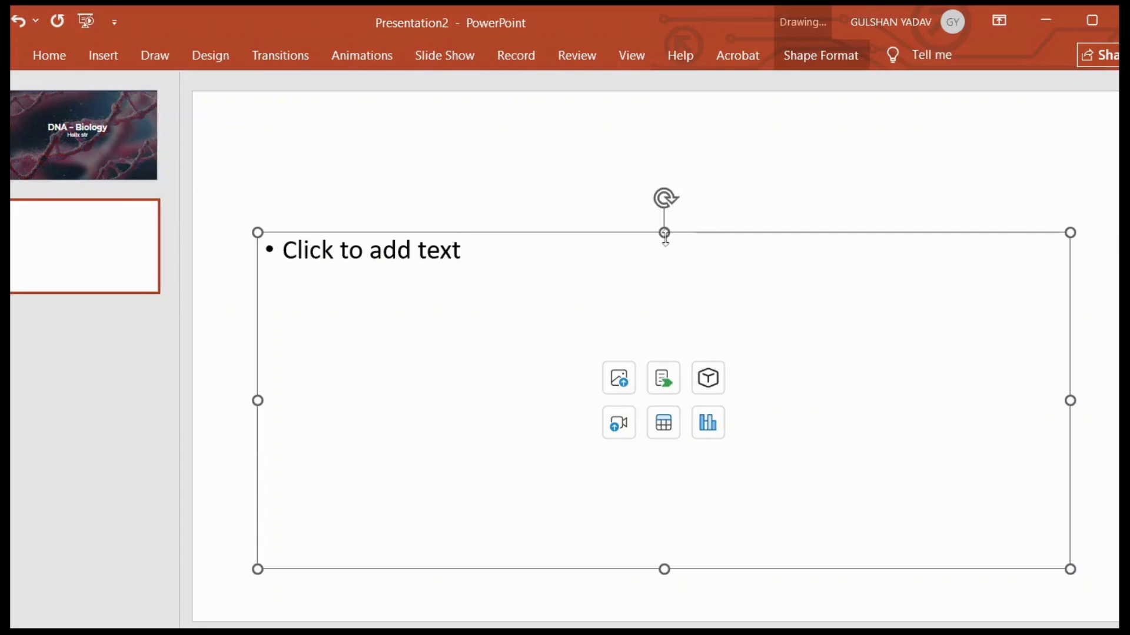
{"action": "right_click", "coordinate": [665, 235]}
{"action": "left_click", "coordinate": [720, 286]}
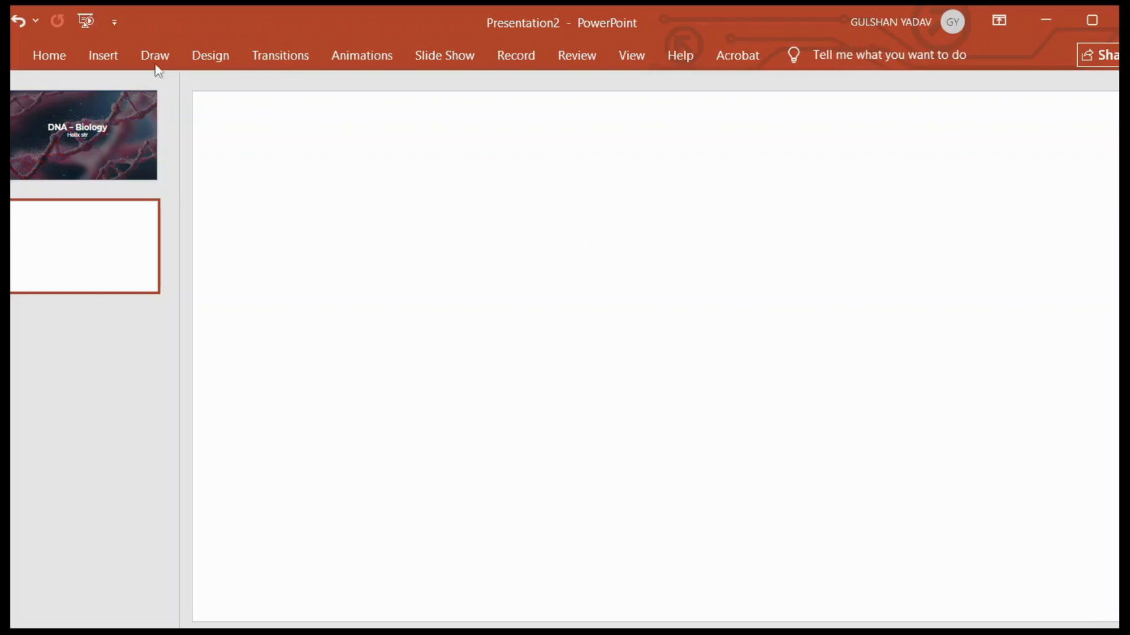
{"action": "left_click", "coordinate": [100, 57]}
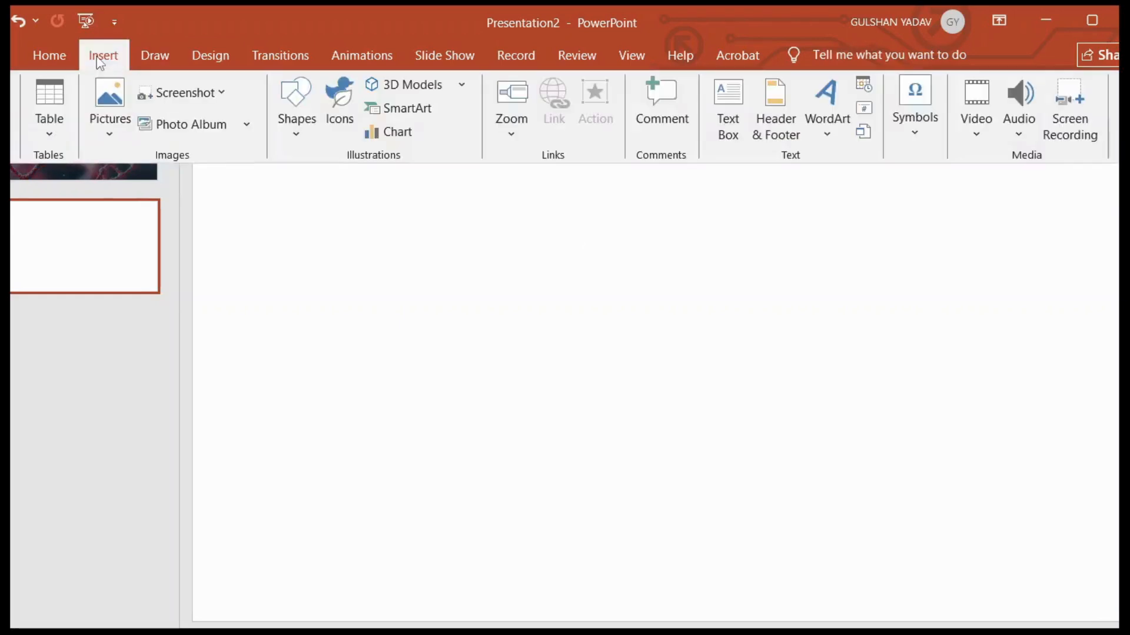
{"action": "left_click", "coordinate": [108, 134]}
{"action": "left_click", "coordinate": [141, 186]}
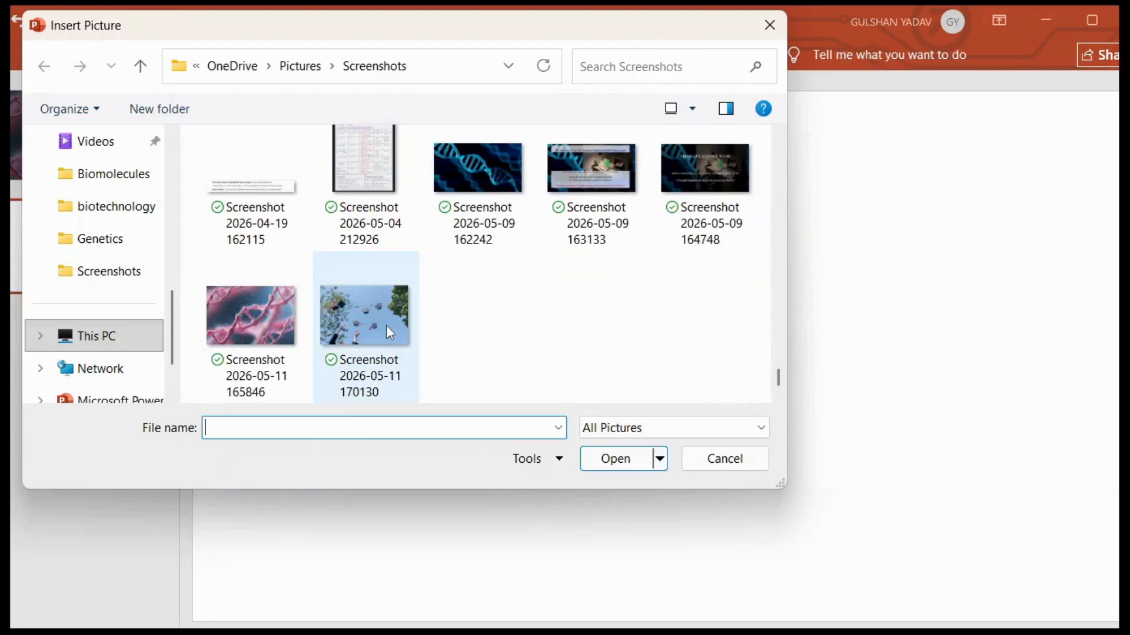
{"action": "left_click", "coordinate": [386, 324]}
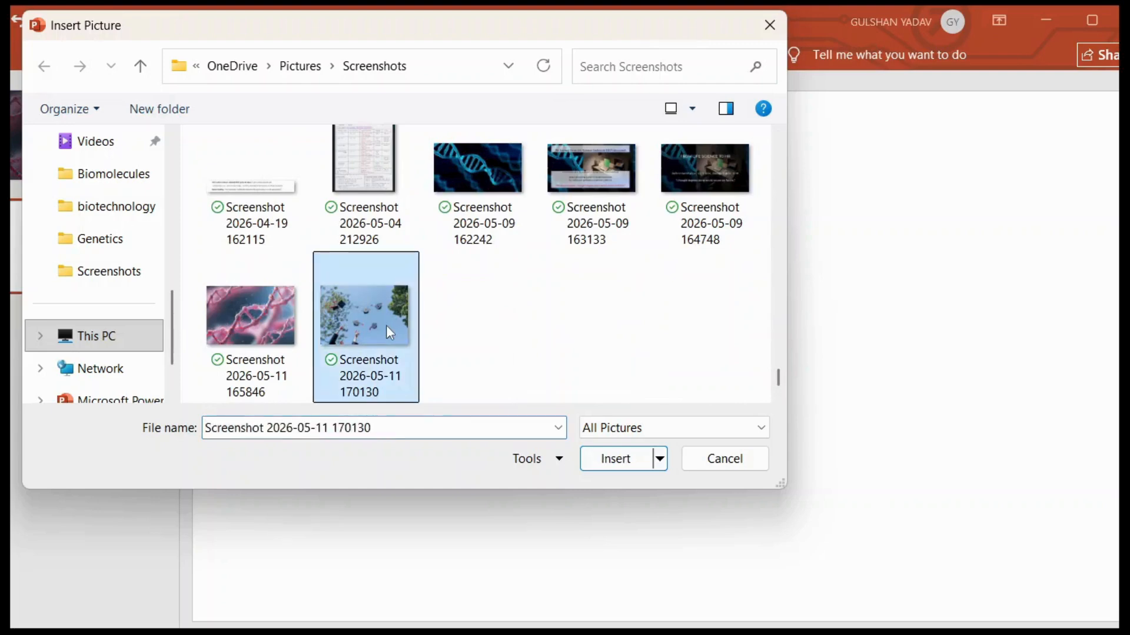
{"action": "left_click", "coordinate": [606, 465]}
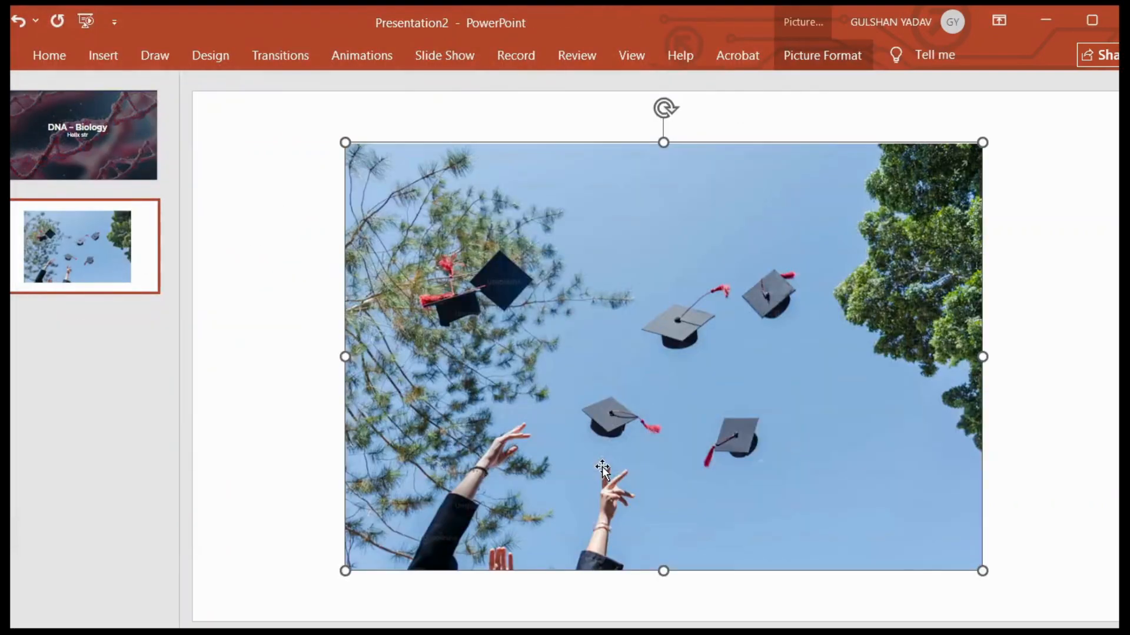
Move the graduation caps picture to the slide's upper-left corner and enlarge it to cover the slide's full height
{"action": "left_click_drag", "start_coordinate": [708, 366], "coordinate": [554, 318]}
{"action": "left_click_drag", "start_coordinate": [832, 533], "coordinate": [921, 628]}
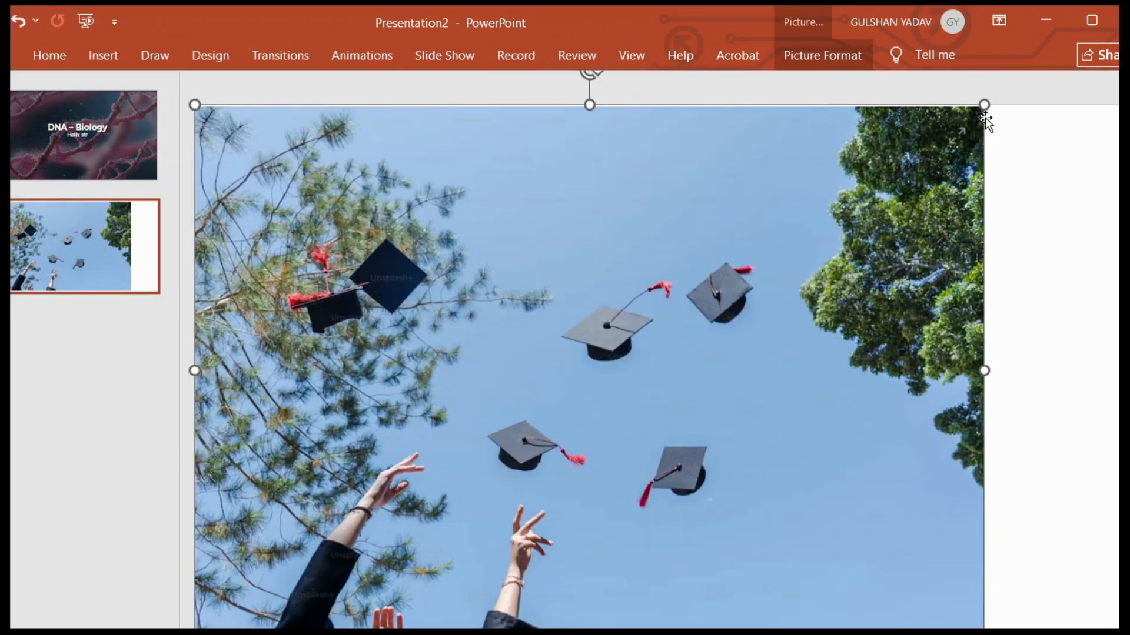
{"action": "left_click_drag", "start_coordinate": [983, 103], "coordinate": [989, 102]}
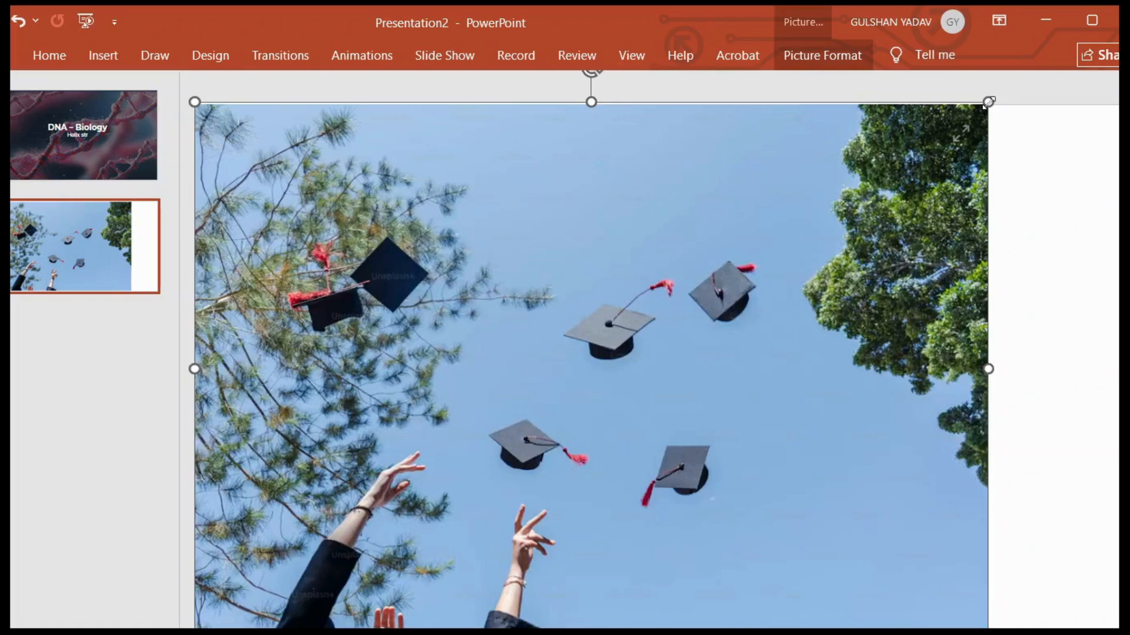
Insert the classroom picture with yellow desks from this device onto the second slide
{"action": "left_click", "coordinate": [111, 53]}
{"action": "left_click", "coordinate": [115, 110]}
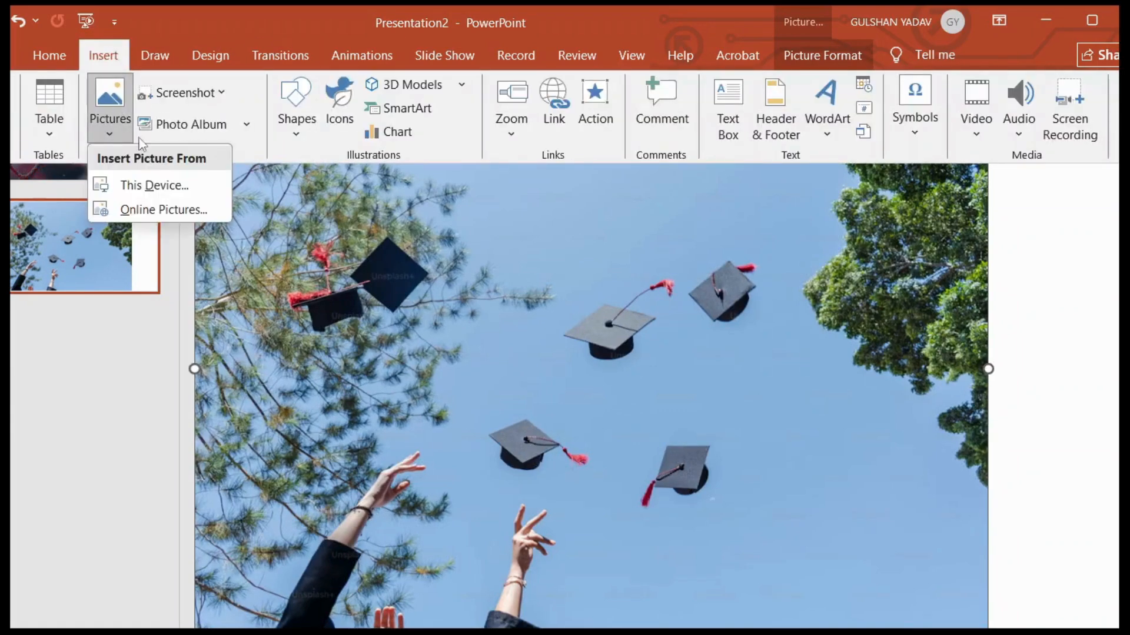
{"action": "left_click", "coordinate": [154, 188]}
{"action": "left_click", "coordinate": [619, 468]}
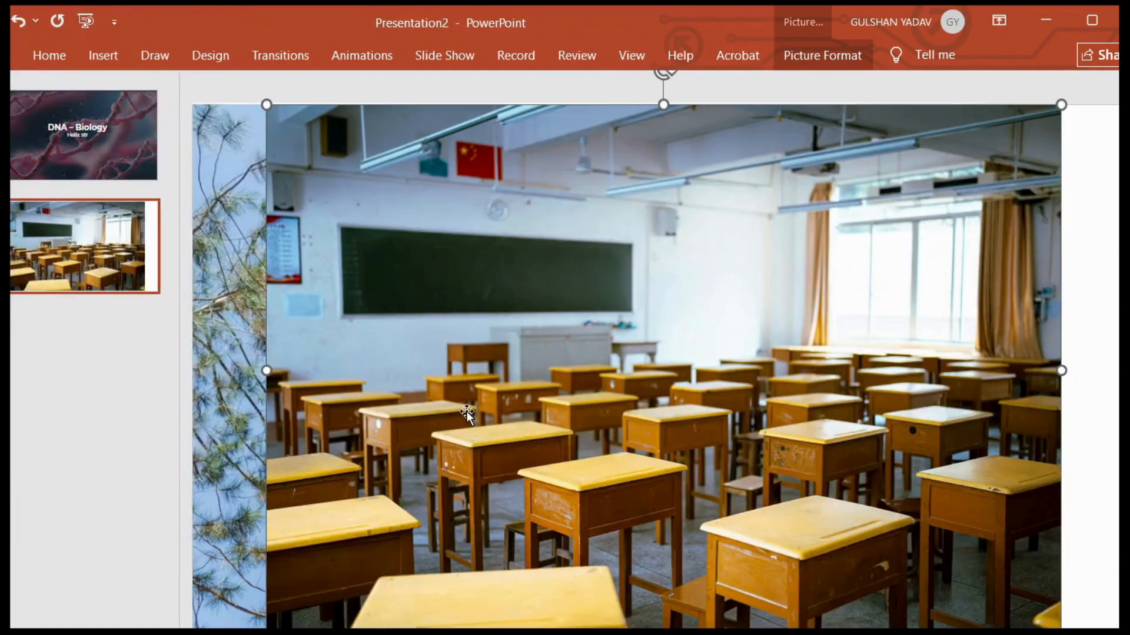
Align the classroom picture with the slide's right edge and narrow it from its left side to cover only the right half
{"action": "left_click_drag", "start_coordinate": [740, 329], "coordinate": [811, 328]}
{"action": "left_click_drag", "start_coordinate": [336, 371], "coordinate": [648, 369]}
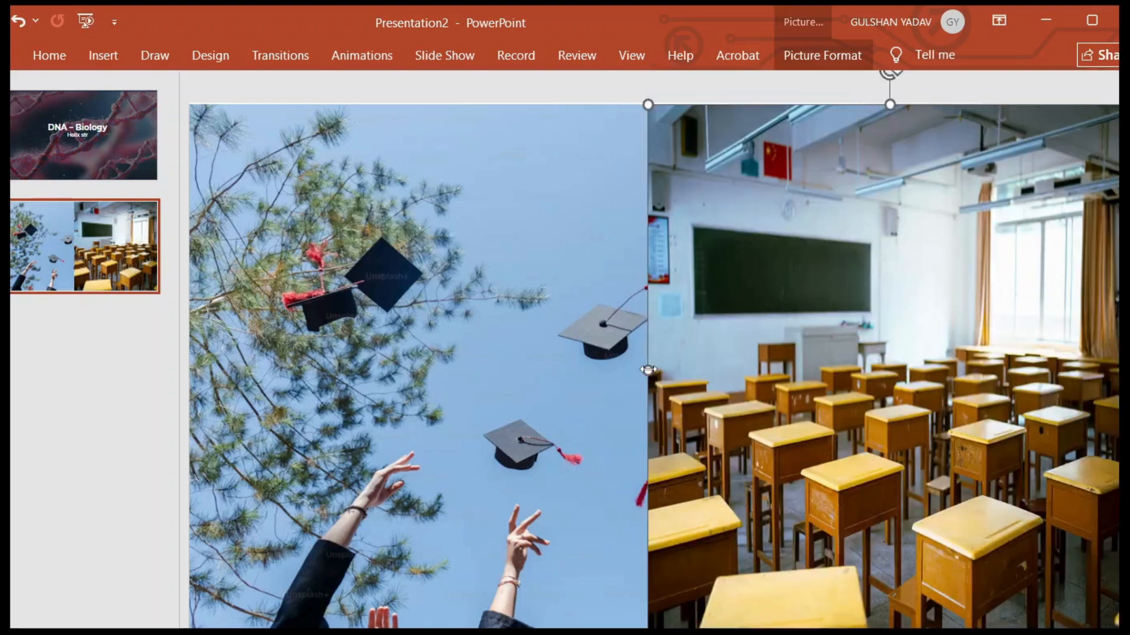
{"action": "left_click", "coordinate": [556, 386]}
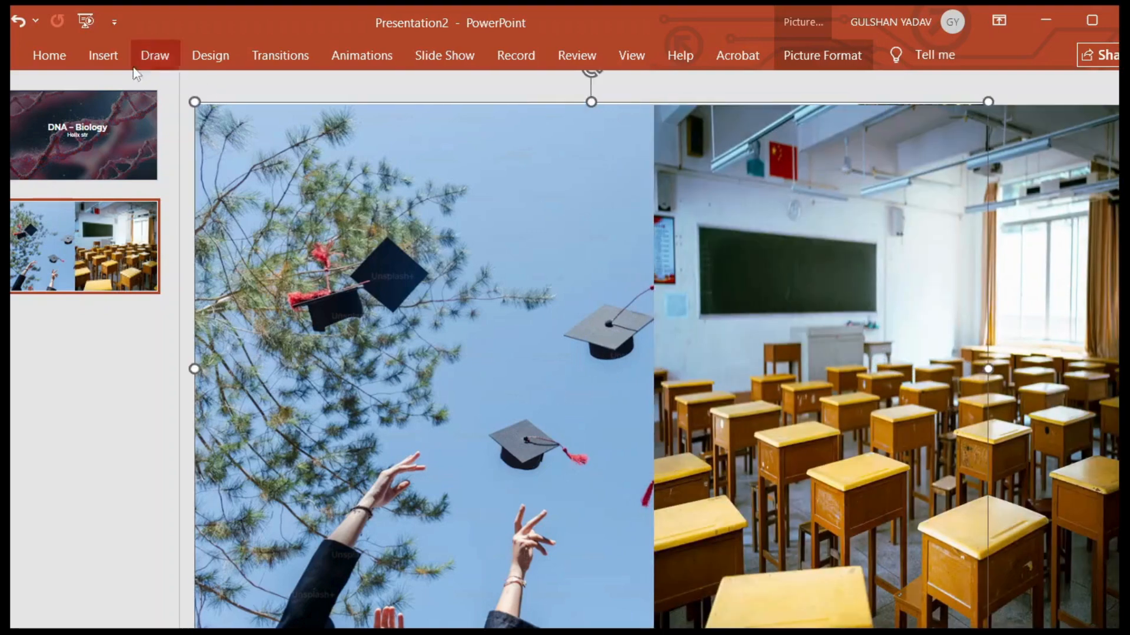
Draw a rectangle covering both pictures across the whole second slide
{"action": "left_click", "coordinate": [113, 60]}
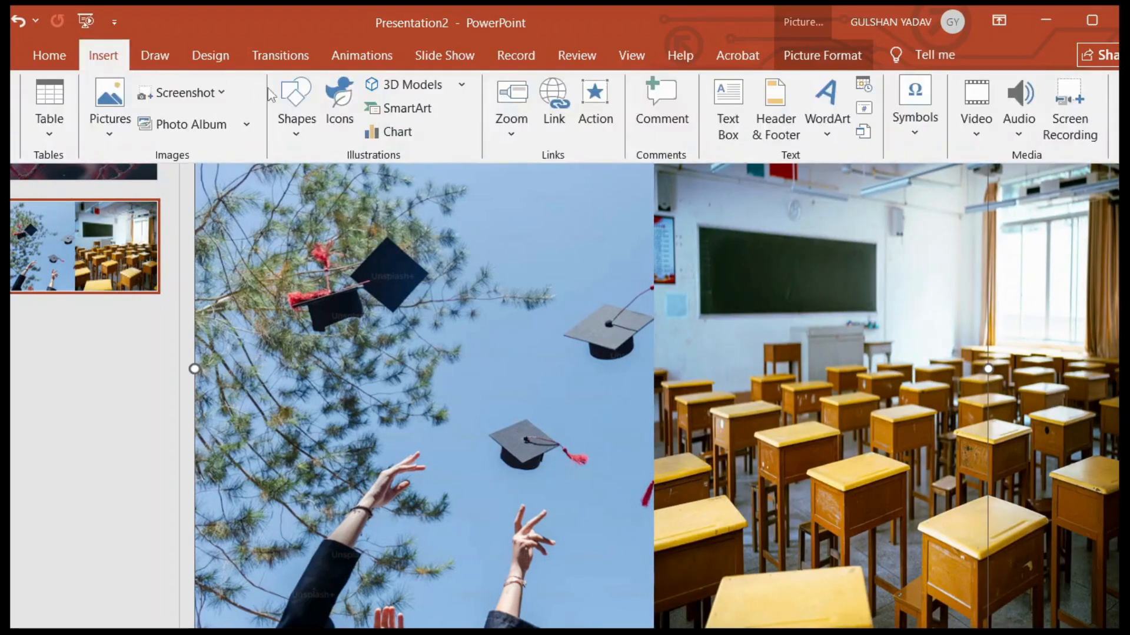
{"action": "left_click", "coordinate": [297, 111]}
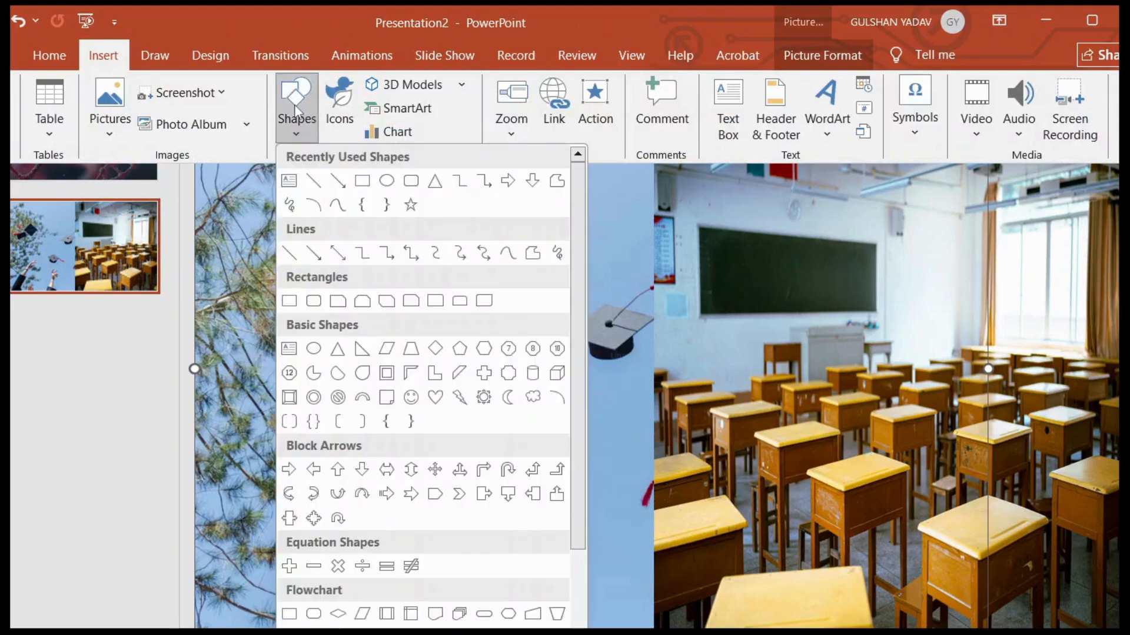
{"action": "left_click", "coordinate": [362, 183]}
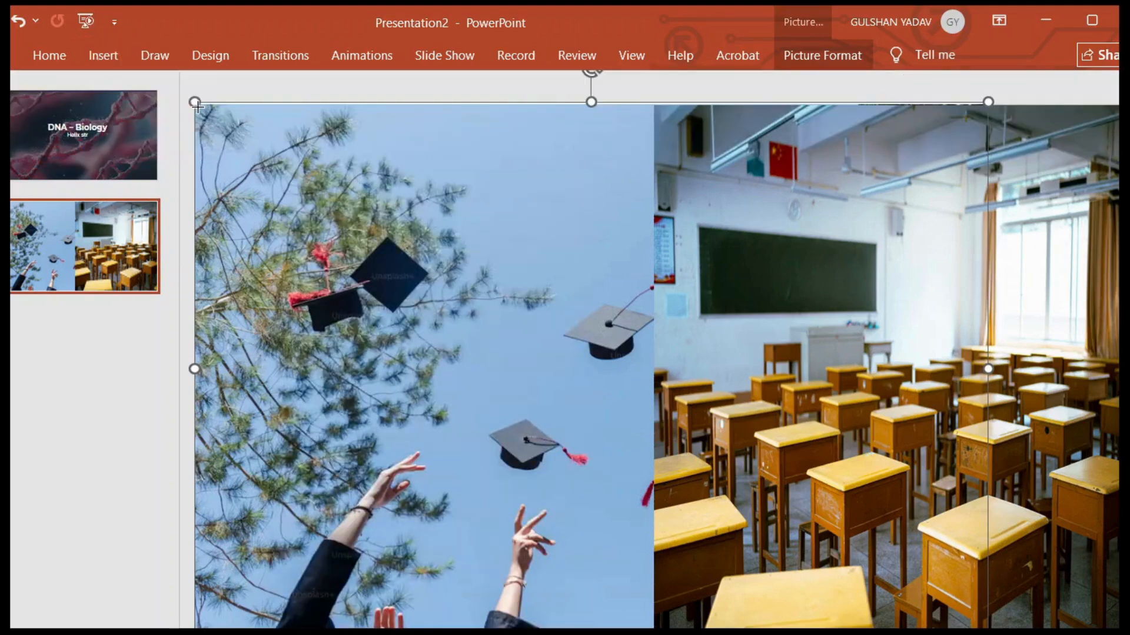
{"action": "left_click_drag", "start_coordinate": [196, 104], "coordinate": [1118, 630]}
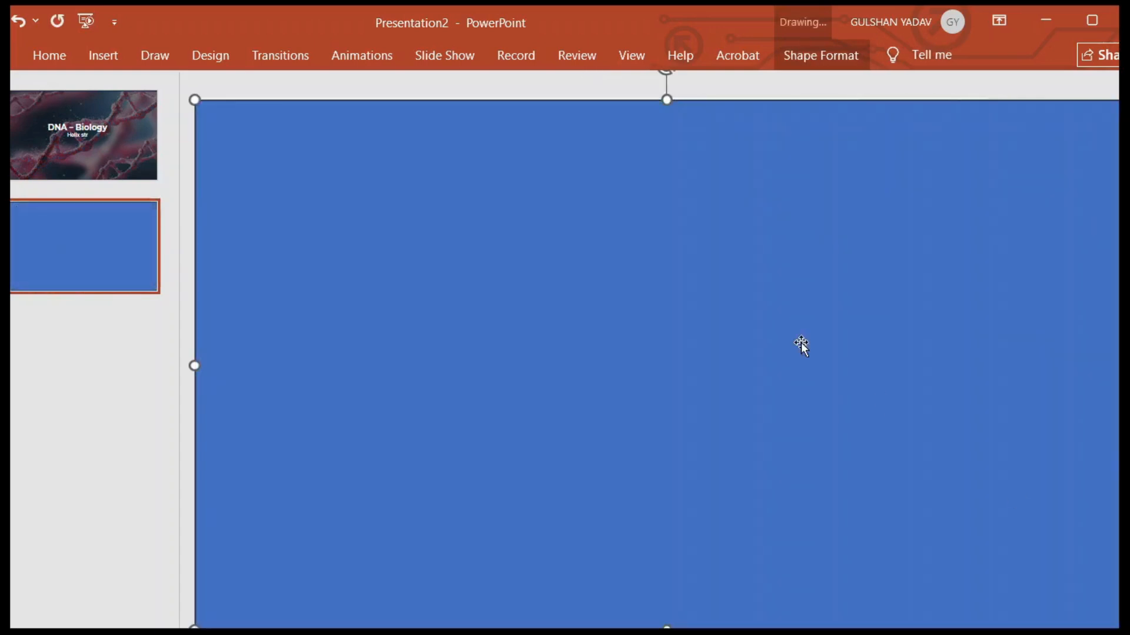
Fill the full-slide rectangle with solid black and raise its transparency to make a dark overlay over both pictures
{"action": "right_click", "coordinate": [614, 145]}
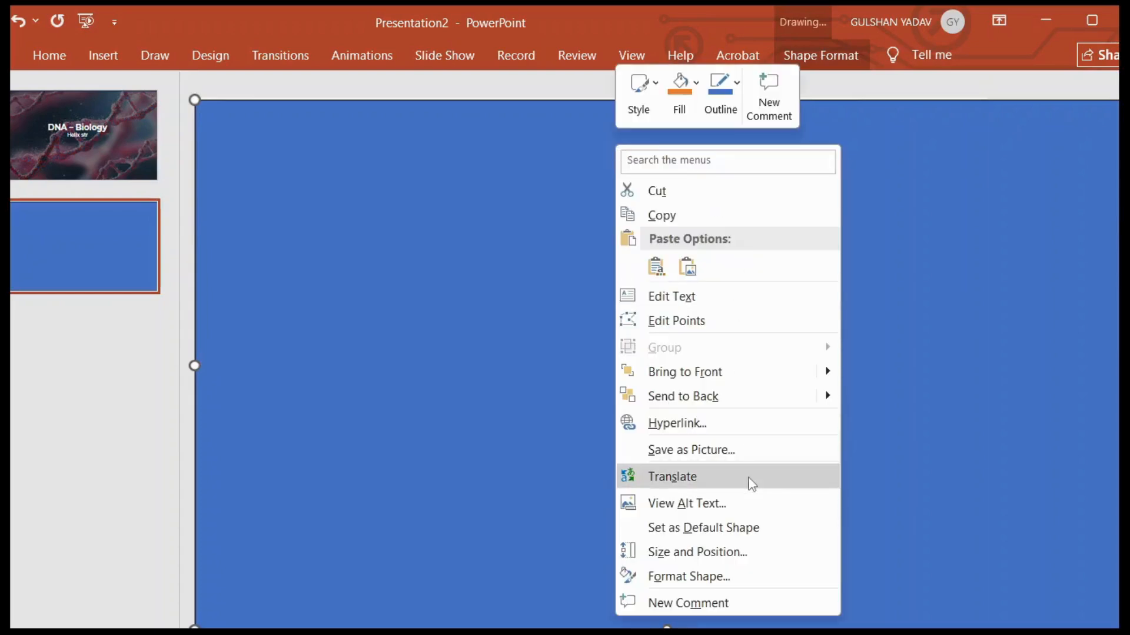
{"action": "left_click", "coordinate": [719, 576]}
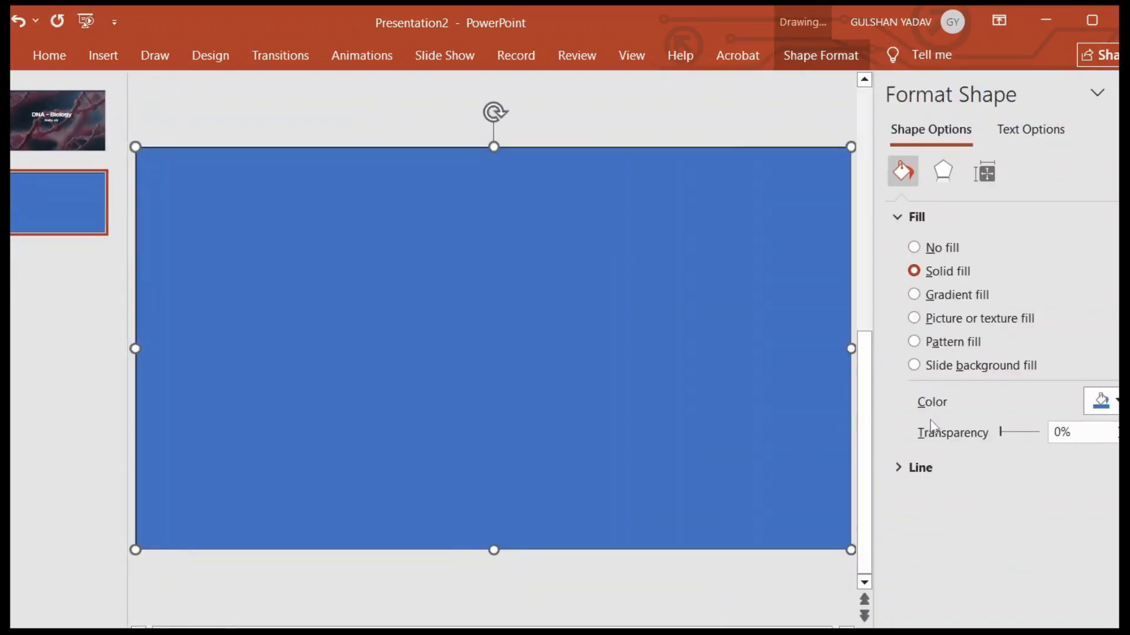
{"action": "left_click", "coordinate": [1099, 402]}
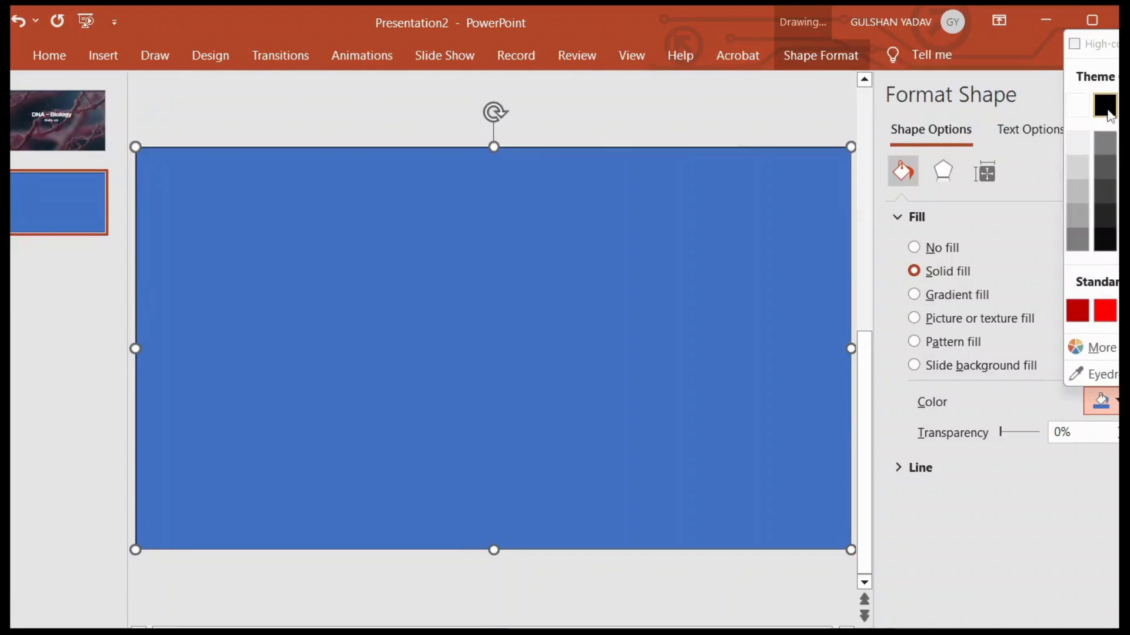
{"action": "left_click", "coordinate": [1105, 106]}
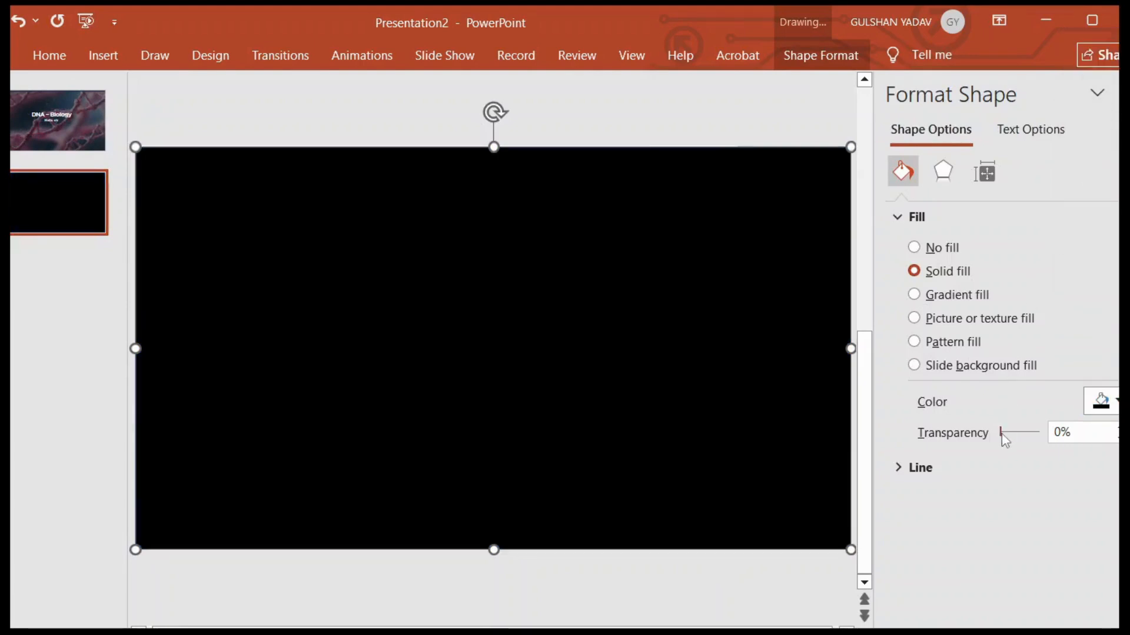
{"action": "left_click_drag", "start_coordinate": [999, 433], "coordinate": [1019, 436]}
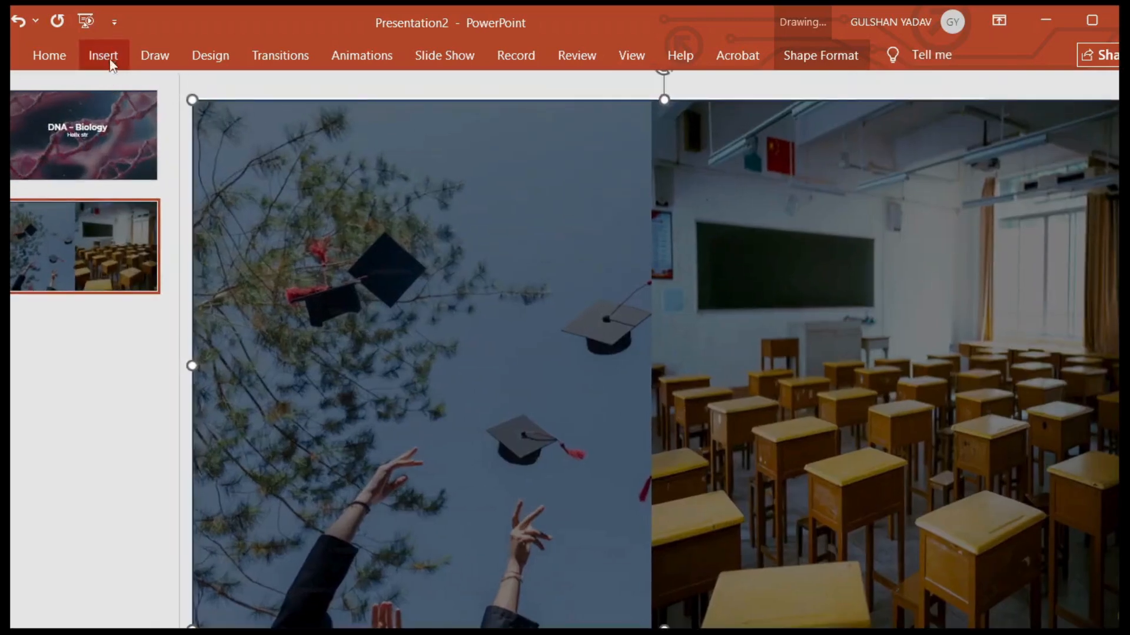
Add the text "Expectations VS Reality" at the centre of the dark overlay
{"action": "left_click", "coordinate": [109, 62]}
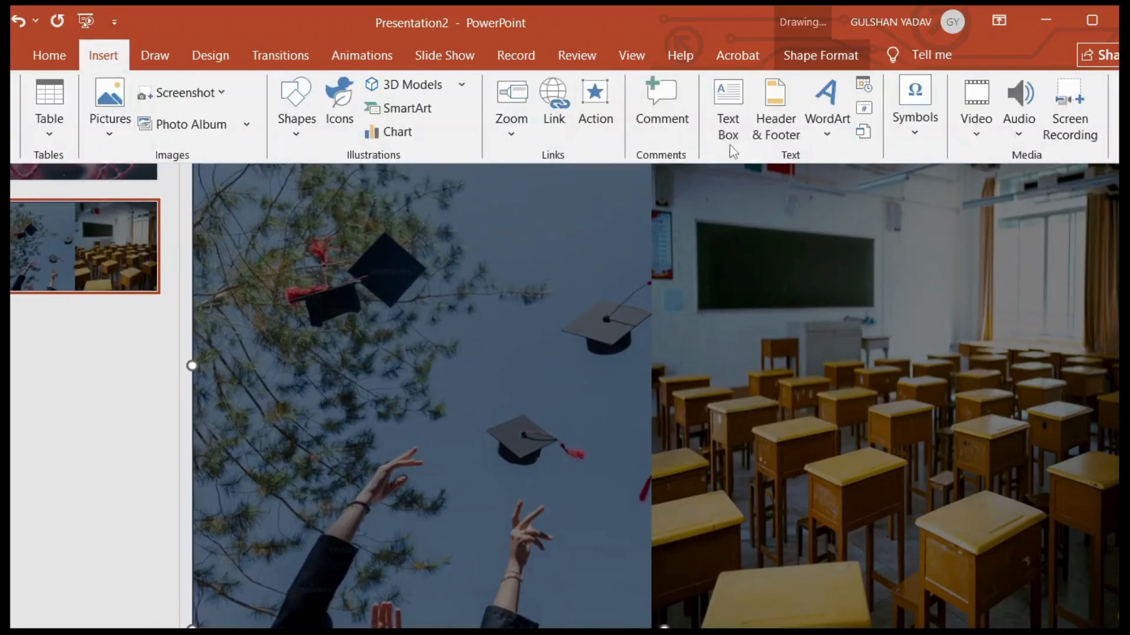
{"action": "left_click", "coordinate": [730, 137]}
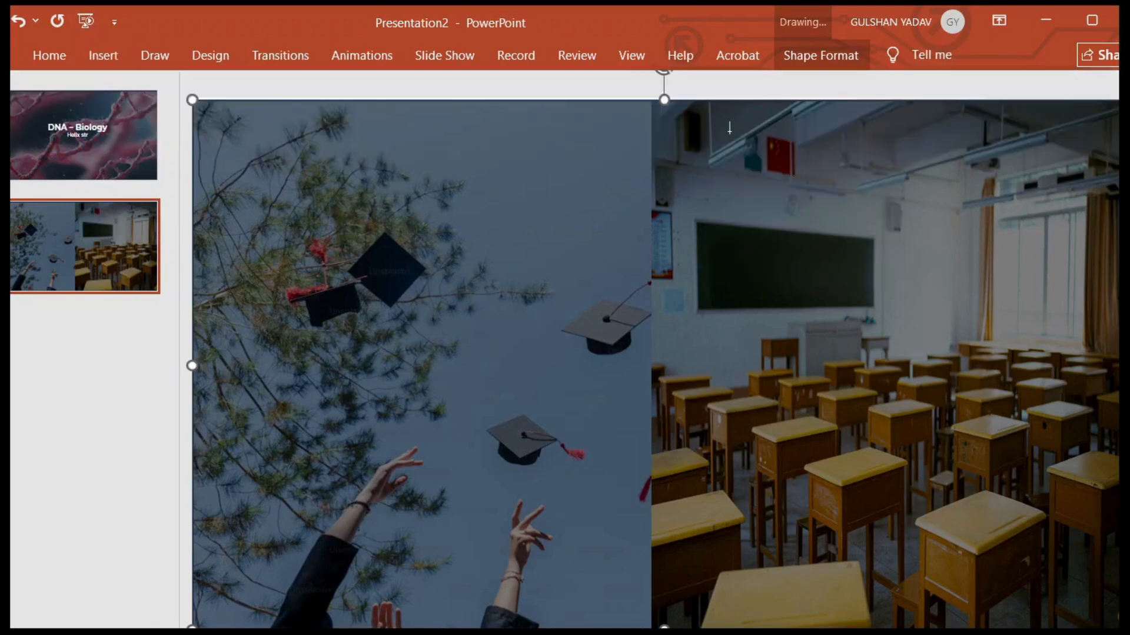
{"action": "left_click", "coordinate": [651, 254]}
{"action": "key", "text": "Caps_Lock"}
{"action": "type", "text": "E"}
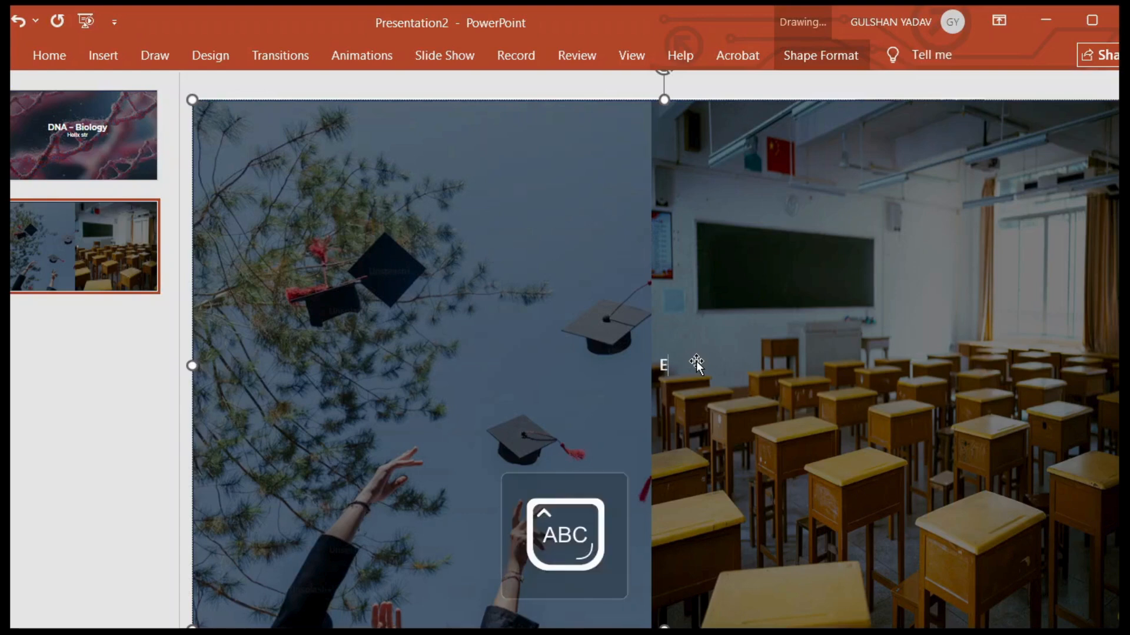
{"action": "key", "text": "Caps_Lock"}
{"action": "type", "text": "Expect"}
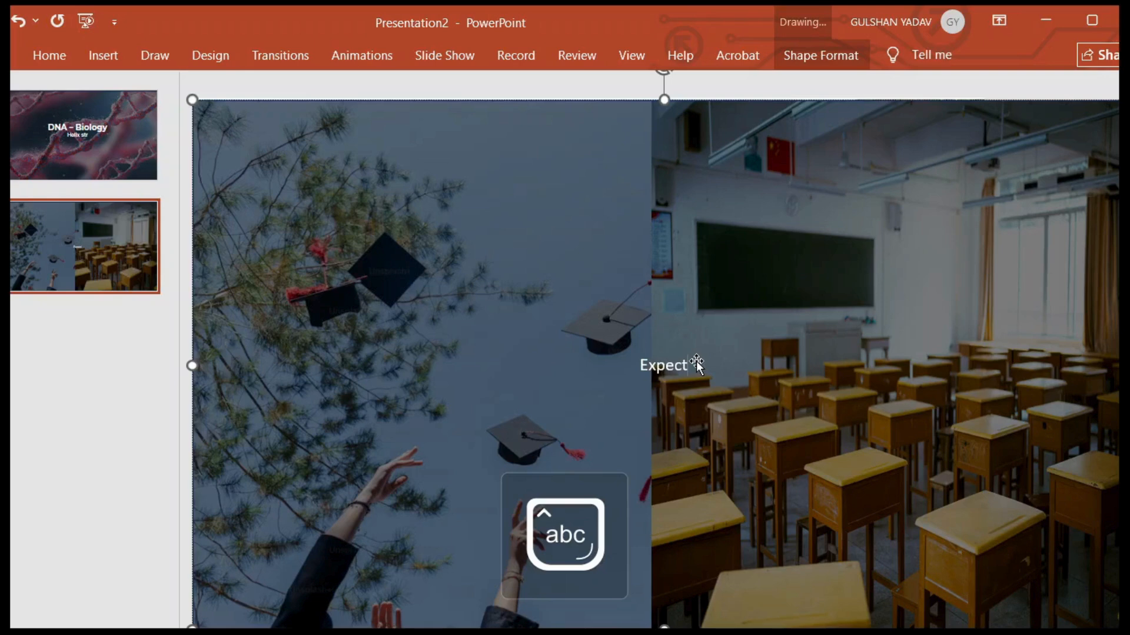
{"action": "key", "text": "BackSpace"}
{"action": "key", "text": "BackSpace"}
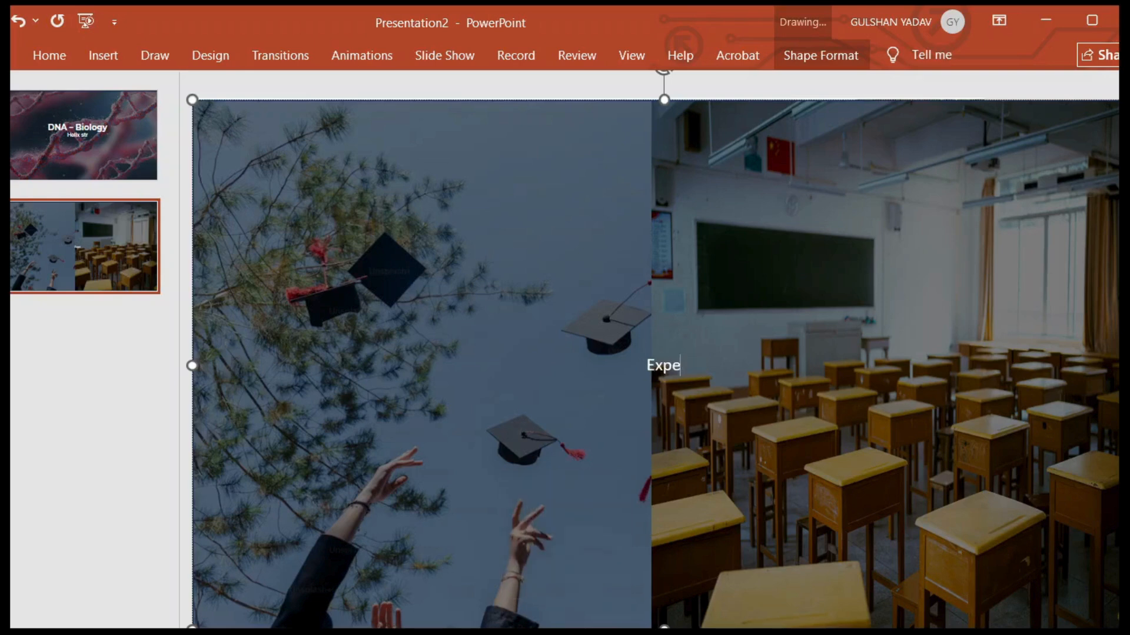
{"action": "type", "text": "ctations"}
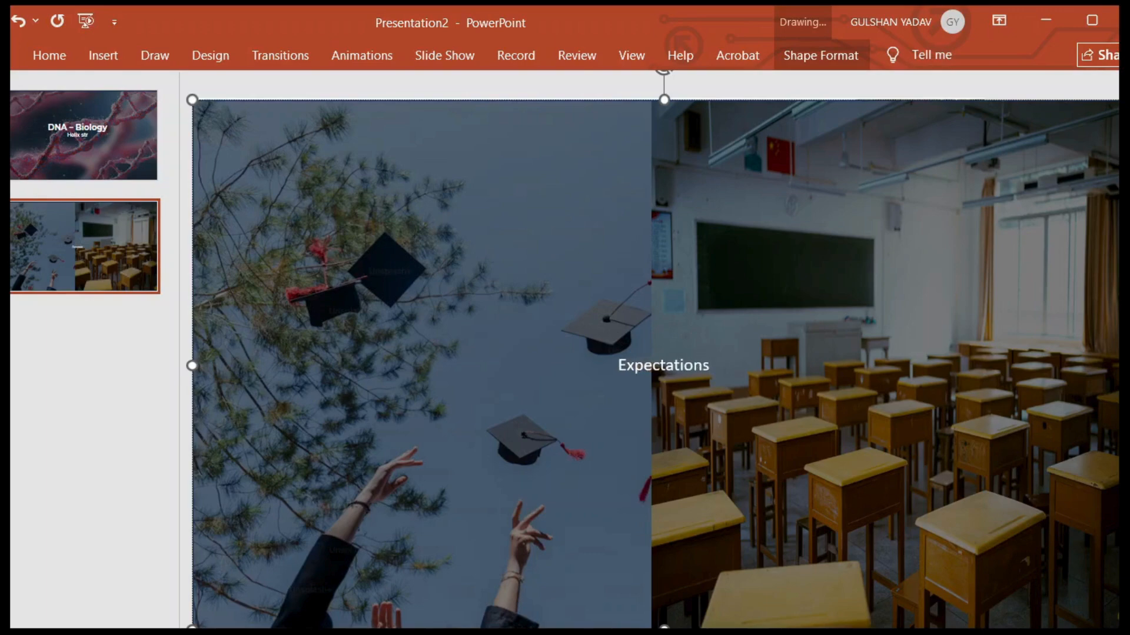
{"action": "key", "text": "Caps_Lock"}
{"action": "type", "text": "VS"}
{"action": "key", "text": "Caps_Lock"}
{"action": "type", "text": "Real"}
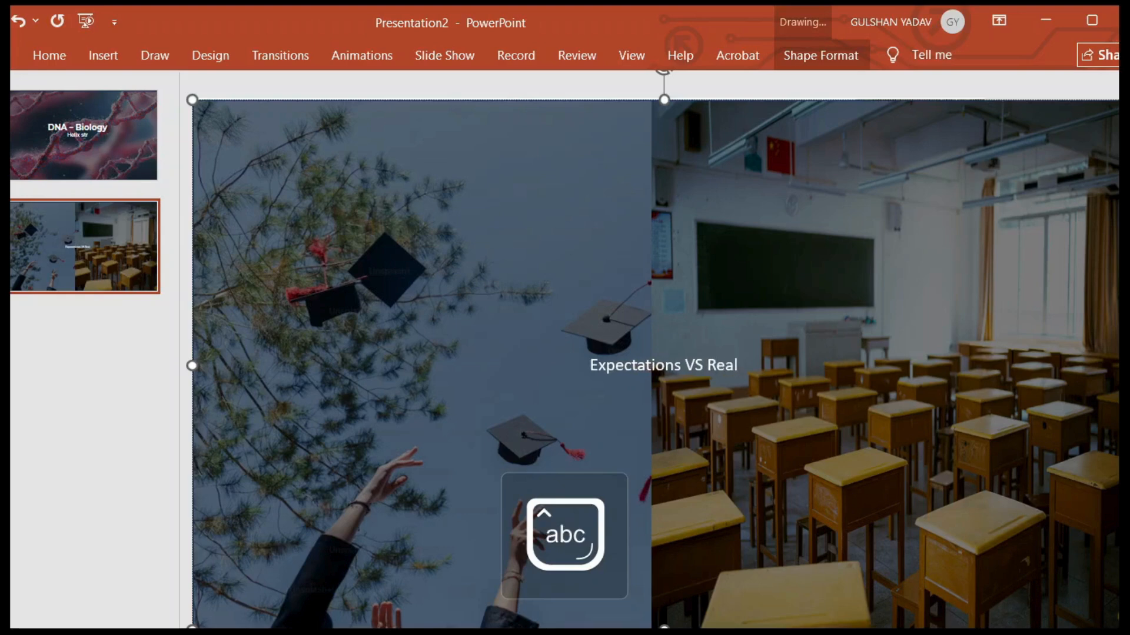
{"action": "type", "text": "ity"}
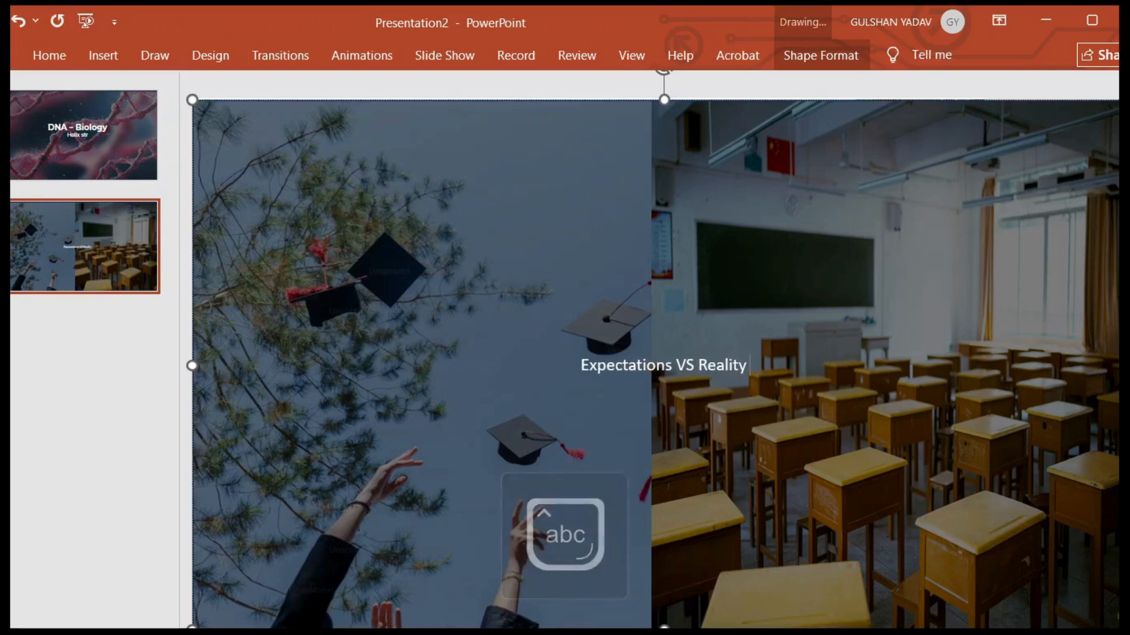
Set the font size of the "Expectations VS Reality" text to 36
{"action": "left_click", "coordinate": [731, 366]}
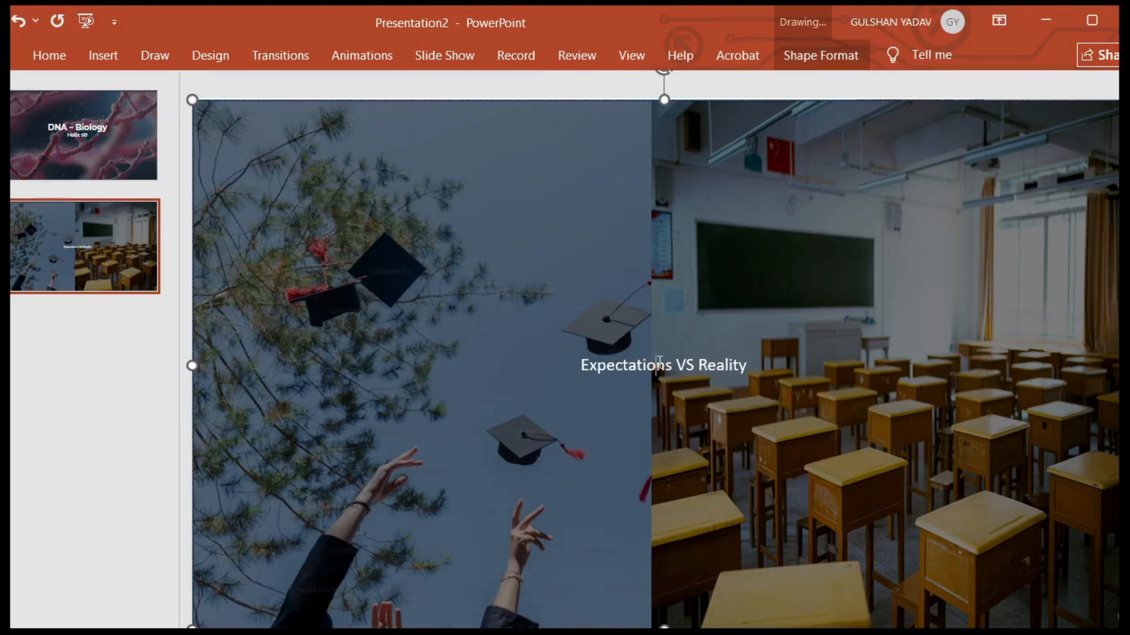
{"action": "triple_click", "coordinate": [659, 361]}
{"action": "left_click", "coordinate": [802, 299]}
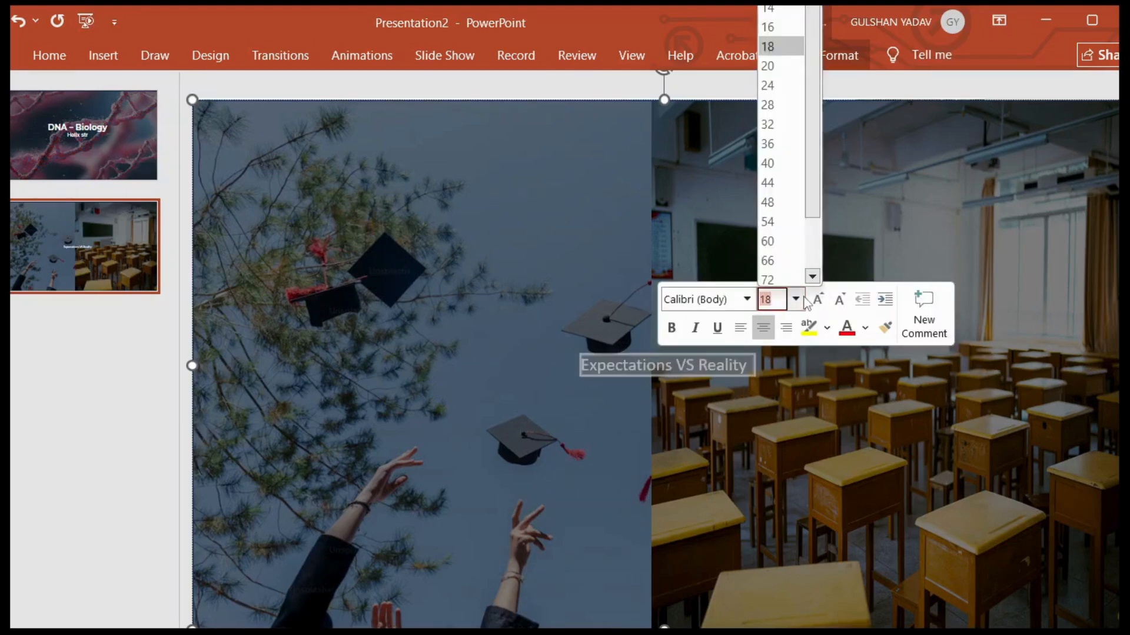
{"action": "left_click", "coordinate": [781, 140]}
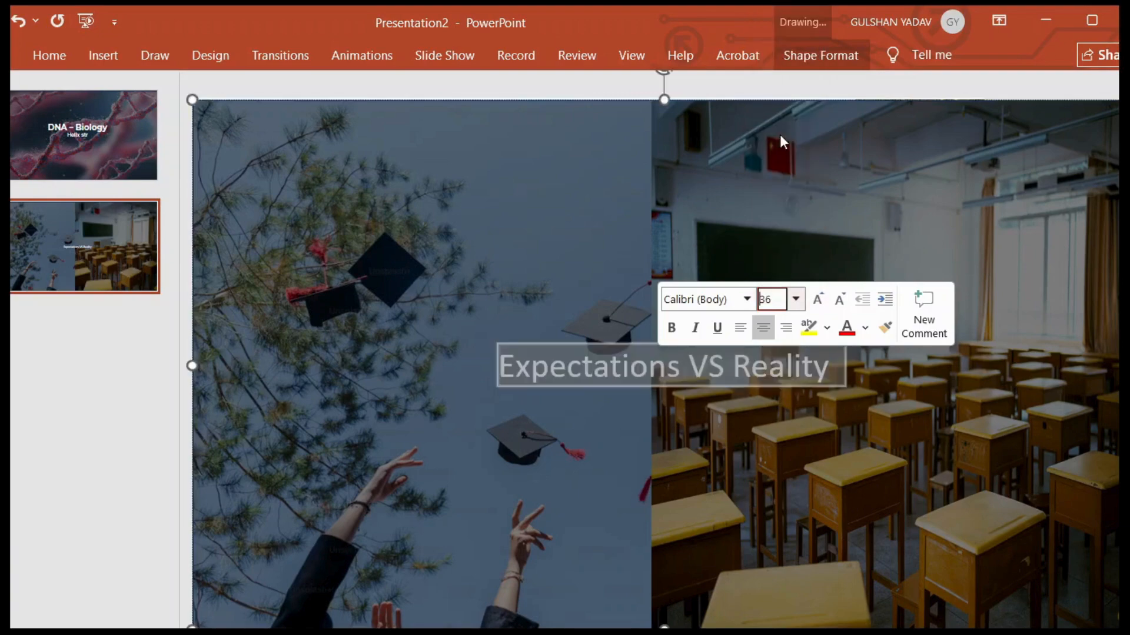
Change the font of the "Expectations VS Reality" text to Montserrat Bold and make it bold
{"action": "left_click", "coordinate": [734, 299]}
{"action": "key", "text": "BackSpace"}
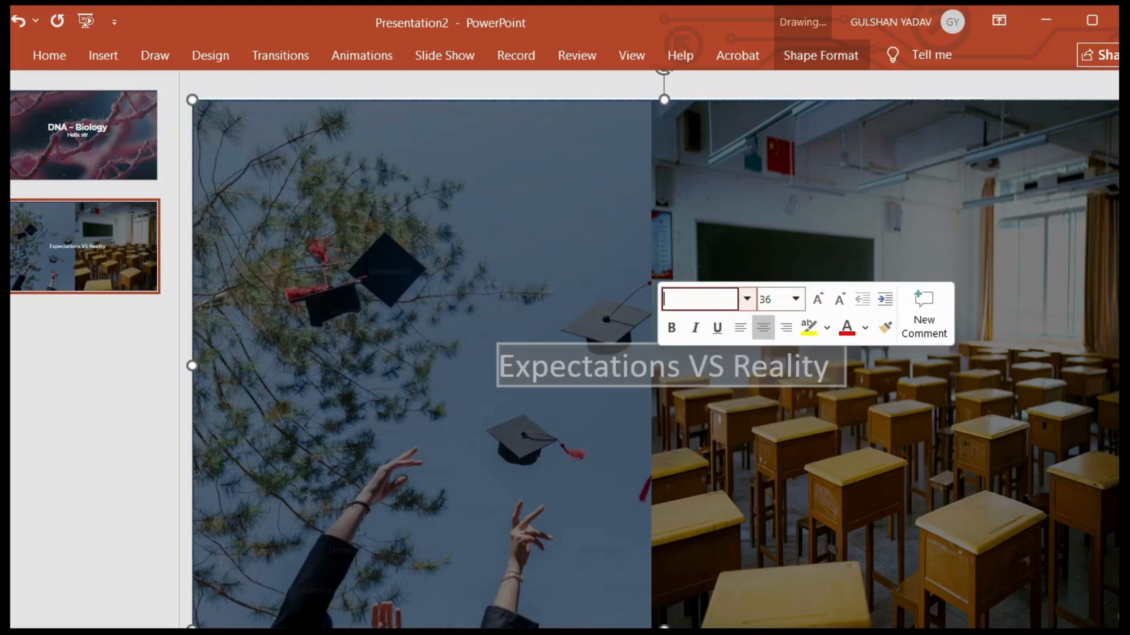
{"action": "type", "text": "Montserrat Bold"}
{"action": "left_click", "coordinate": [771, 420]}
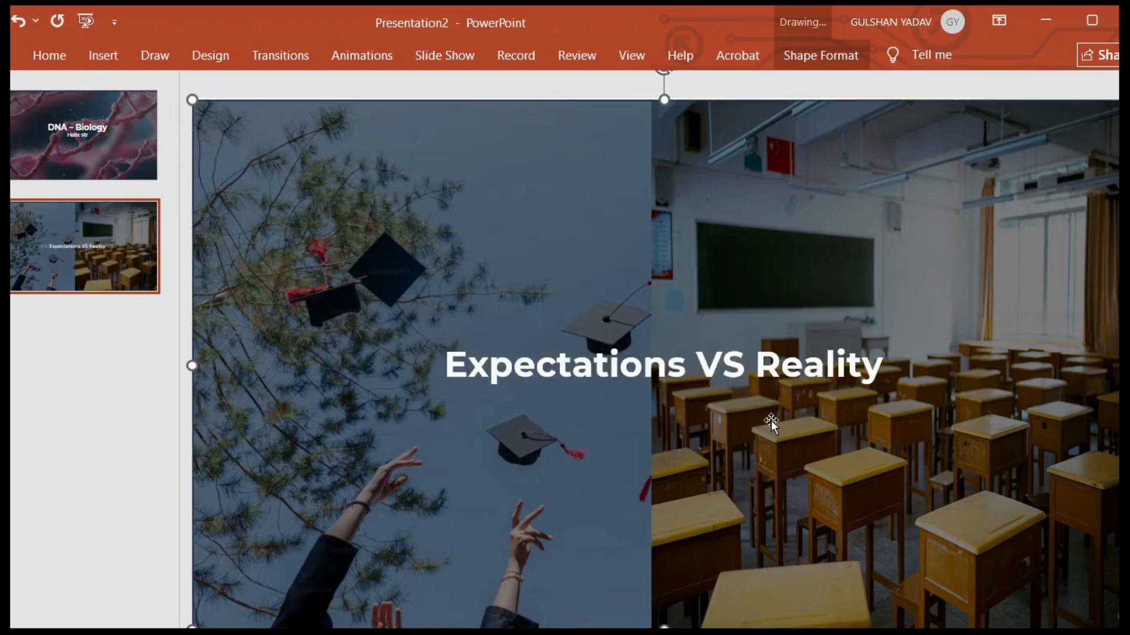
{"action": "triple_click", "coordinate": [723, 364]}
{"action": "left_click", "coordinate": [730, 334]}
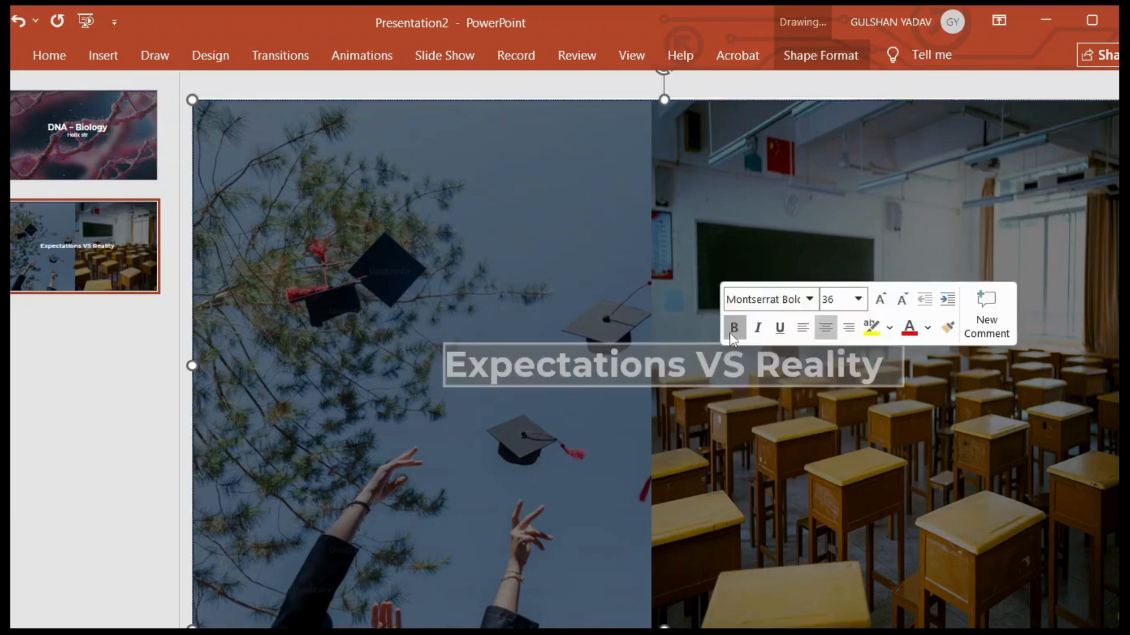
Apply bold to the "Expectations VS Reality" heading and start a line with a smaller font size beneath it
{"action": "left_click", "coordinate": [731, 334]}
{"action": "left_click", "coordinate": [697, 391]}
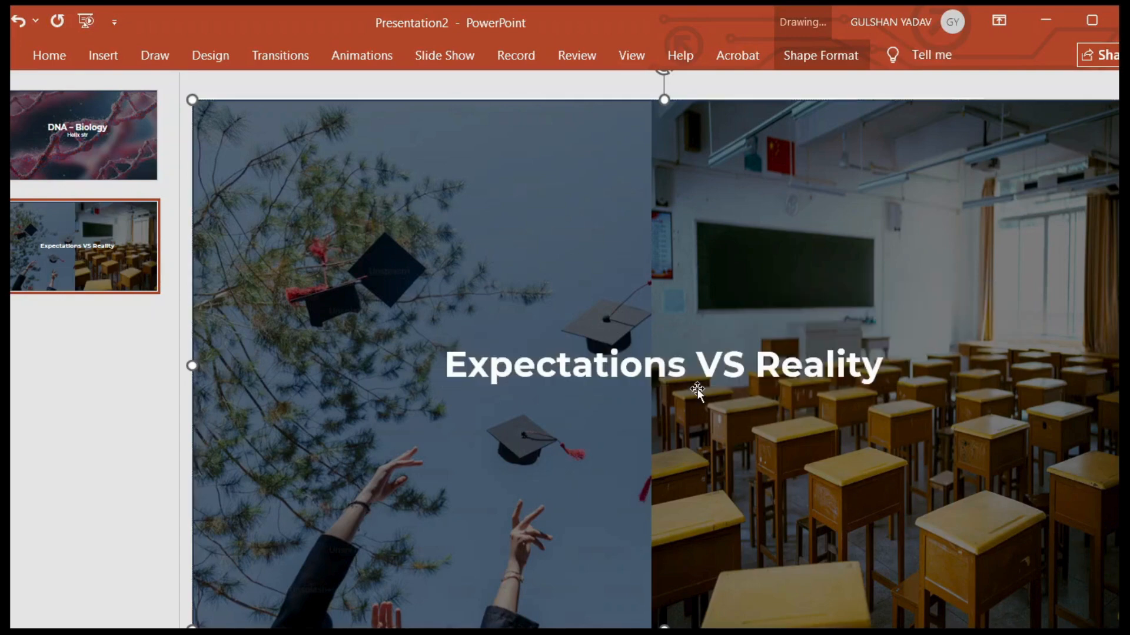
{"action": "left_click", "coordinate": [879, 368]}
{"action": "key", "text": "Return"}
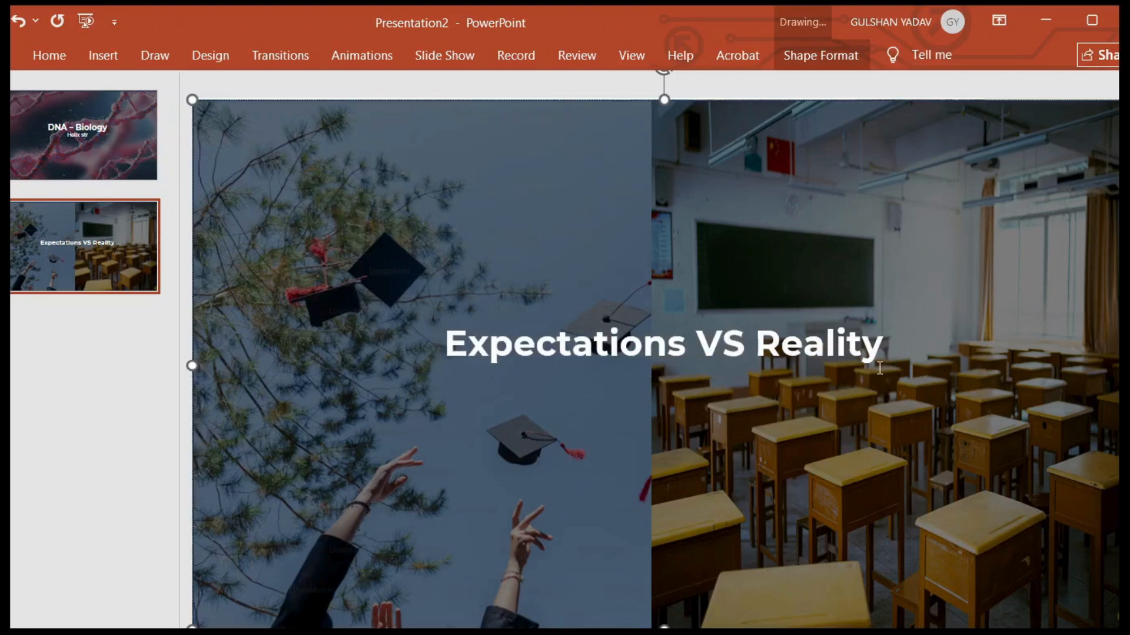
{"action": "key", "text": "ctrl+shift+comma"}
{"action": "key", "text": "ctrl+shift+comma"}
{"action": "key", "text": "ctrl+shift+comma"}
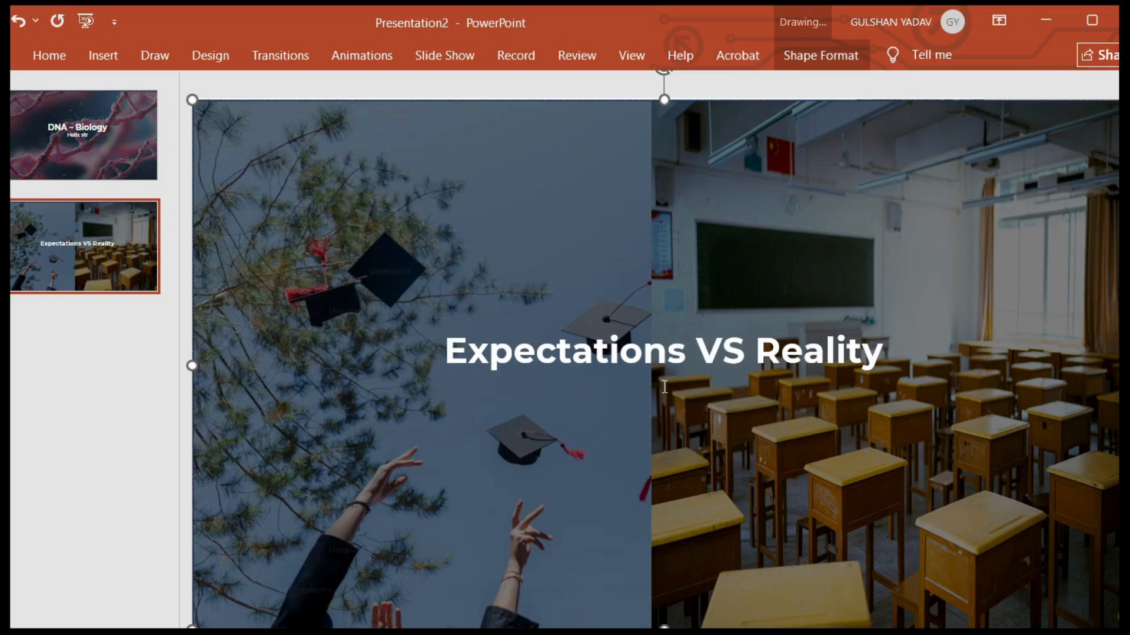
Enter "Low-competition" and "More competition" on the line below the heading, spaced apart so each sits over its own picture
{"action": "type", "text": "Low-competition"}
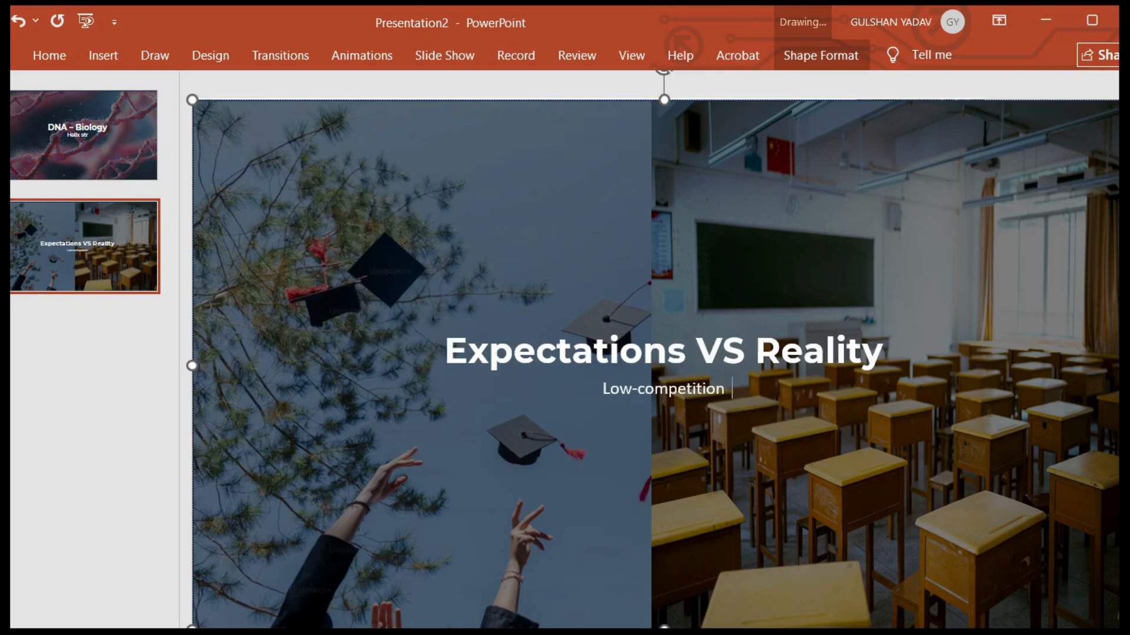
{"action": "key", "text": "Caps_Lock"}
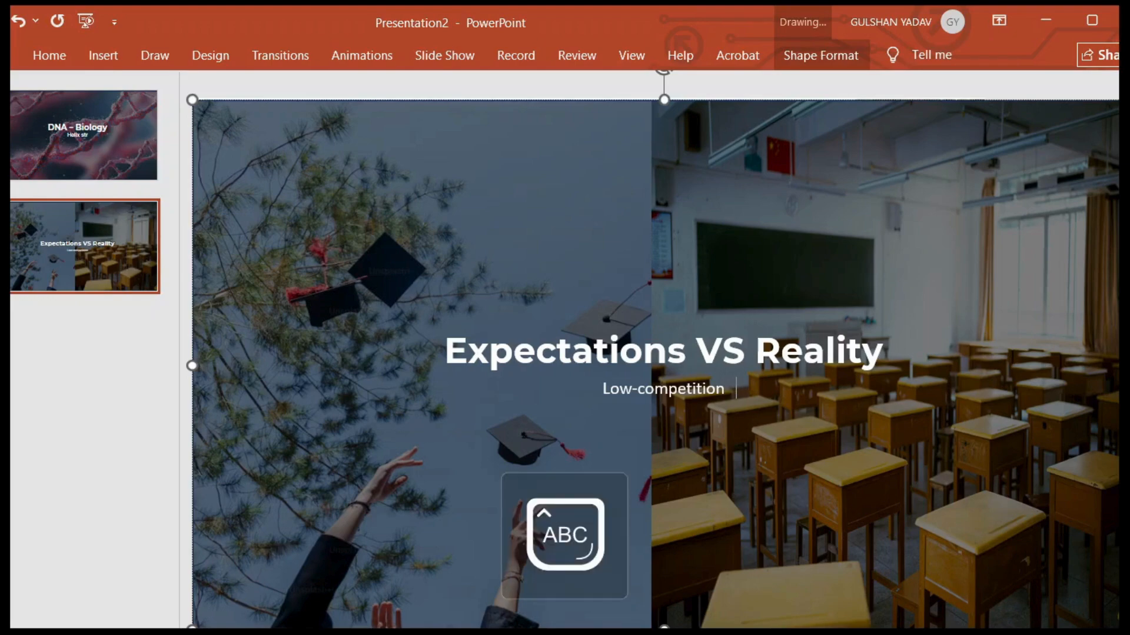
{"action": "type", "text": "L"}
{"action": "key", "text": "Caps_Lock"}
{"action": "key", "text": "BackSpace"}
{"action": "key", "text": "Caps_Lock"}
{"action": "type", "text": "M"}
{"action": "key", "text": "Caps_Lock"}
{"action": "type", "text": "o"}
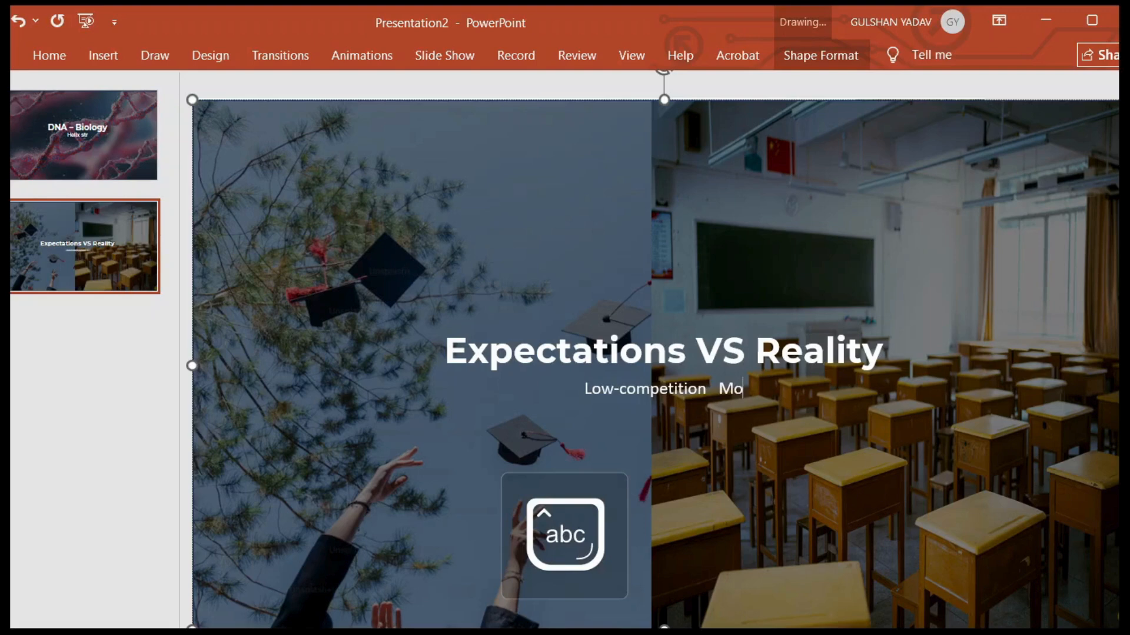
{"action": "type", "text": "re co"}
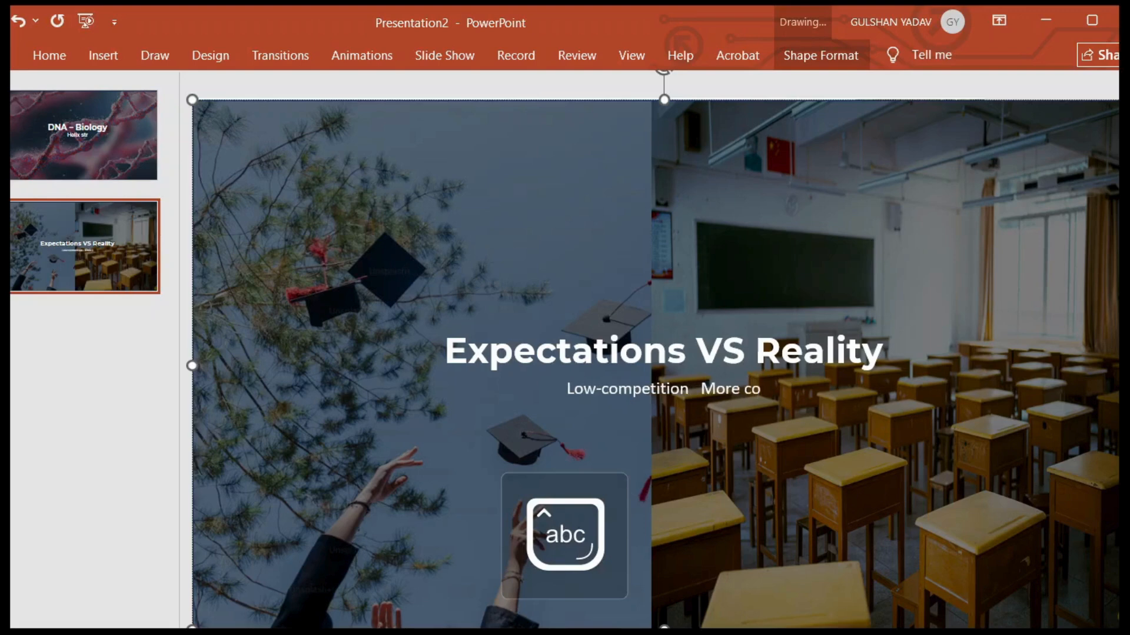
{"action": "type", "text": "mpetit"}
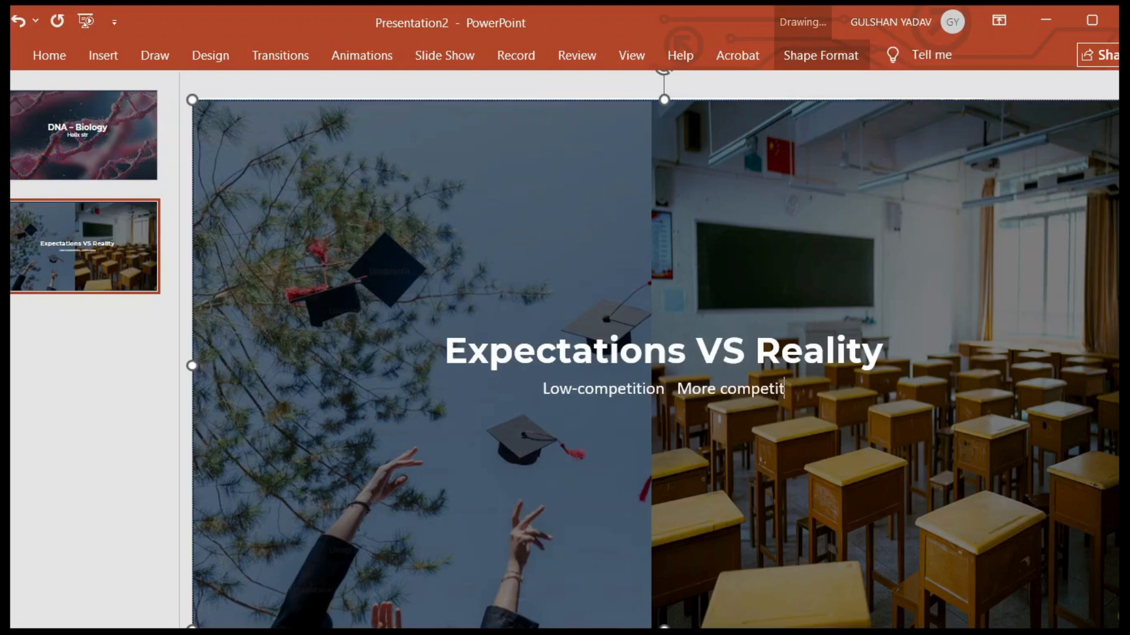
{"action": "type", "text": "ion"}
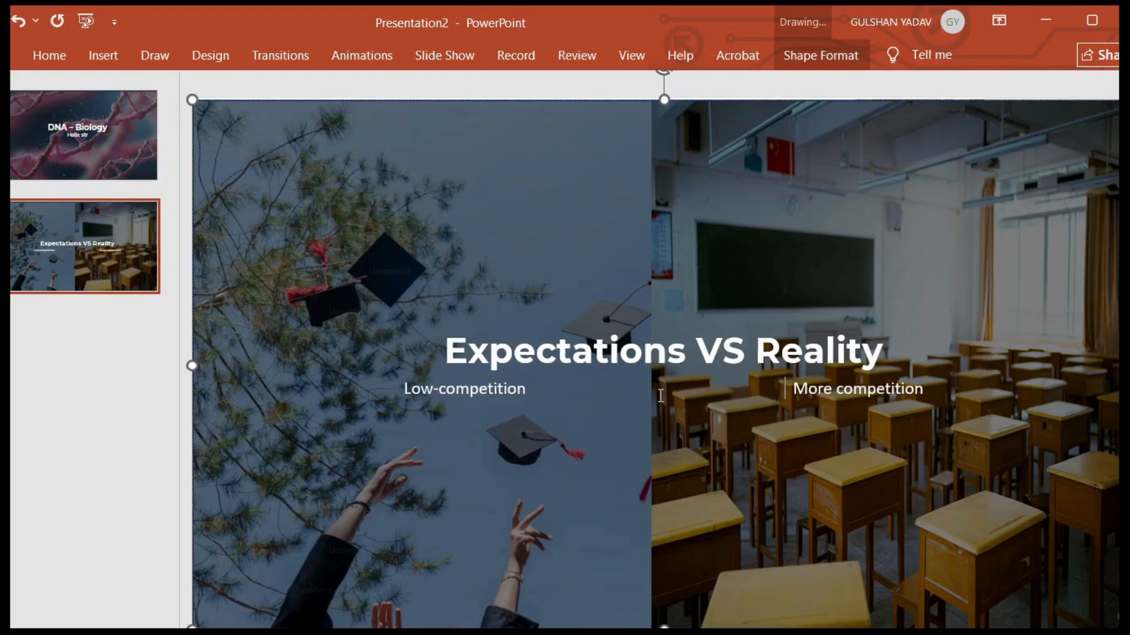
Widen the gaps on both sides of "VS" so "Expectations" and "Reality" sit above their respective captions
{"action": "left_click", "coordinate": [701, 353]}
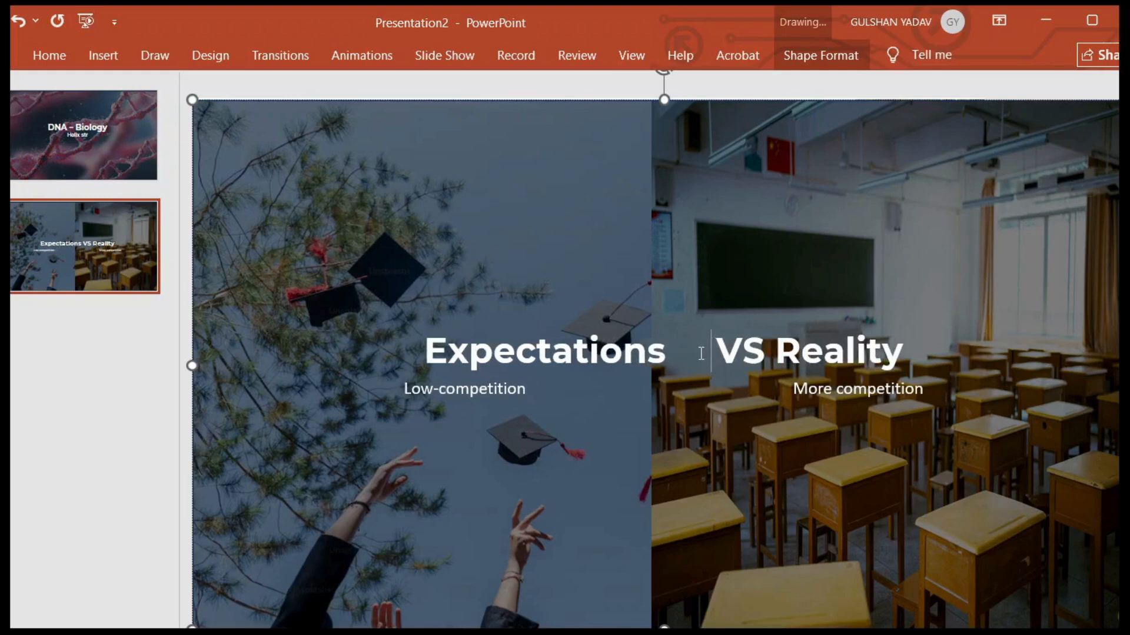
{"action": "left_click", "coordinate": [795, 352]}
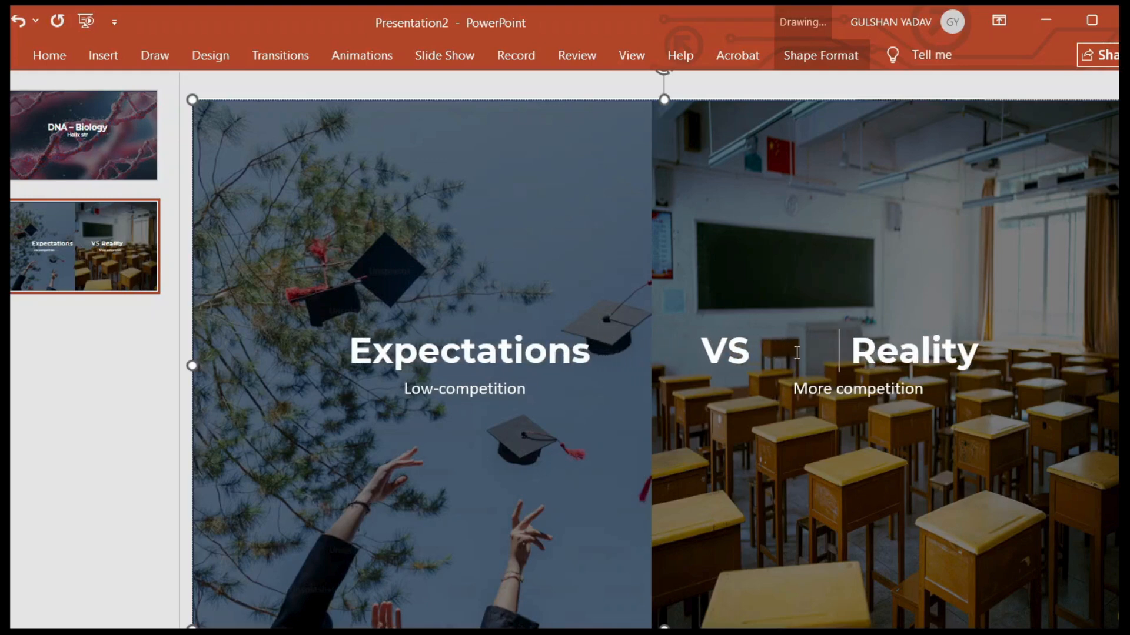
Add new lines below the "Low-competition" and "More competition" captions for further comparison text
{"action": "left_click", "coordinate": [947, 391]}
{"action": "key", "text": "Return"}
{"action": "type", "text": "nd"}
{"action": "key", "text": "BackSpace"}
{"action": "key", "text": "BackSpace"}
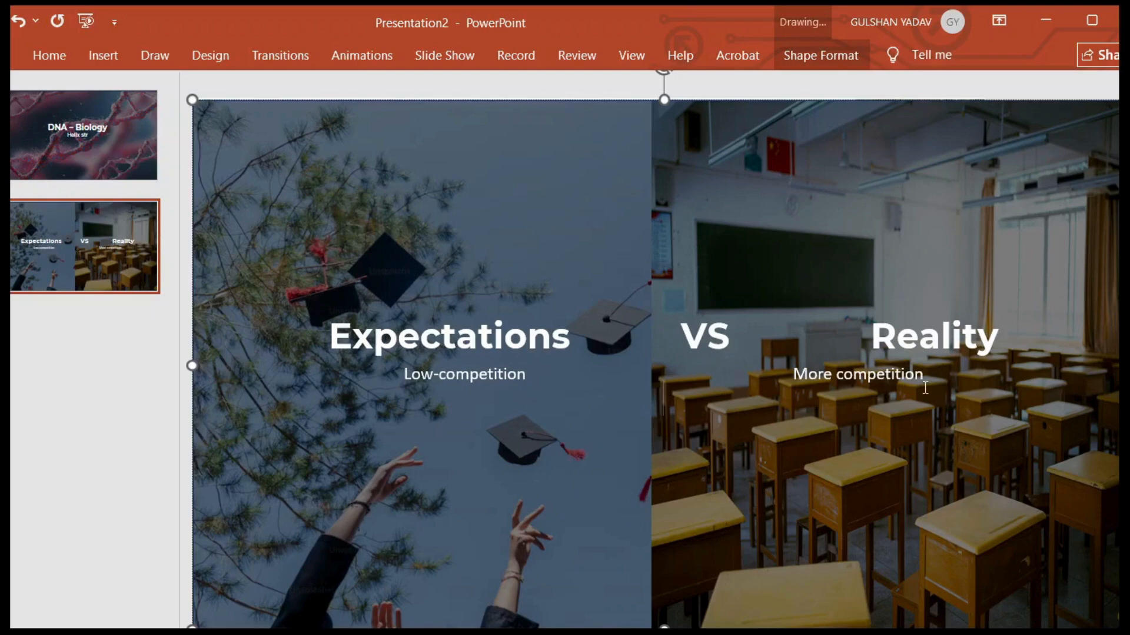
{"action": "left_click", "coordinate": [925, 381]}
{"action": "key", "text": "Return"}
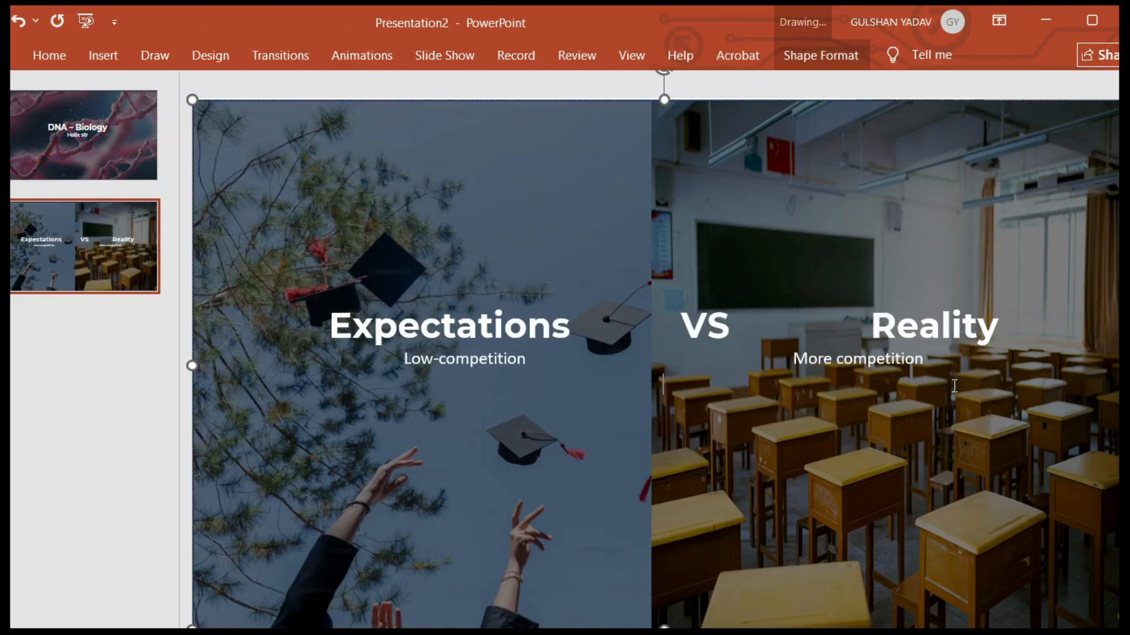